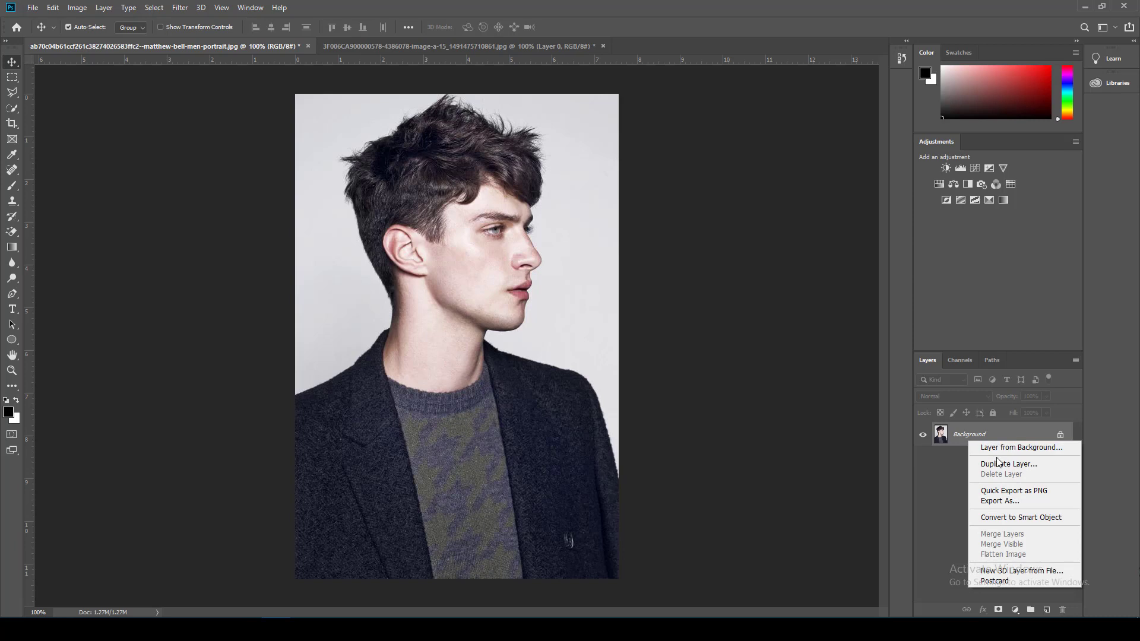
Duplicate the Background layer and hide the original.
{"action": "left_click", "coordinate": [999, 464]}
{"action": "left_click", "coordinate": [670, 177]}
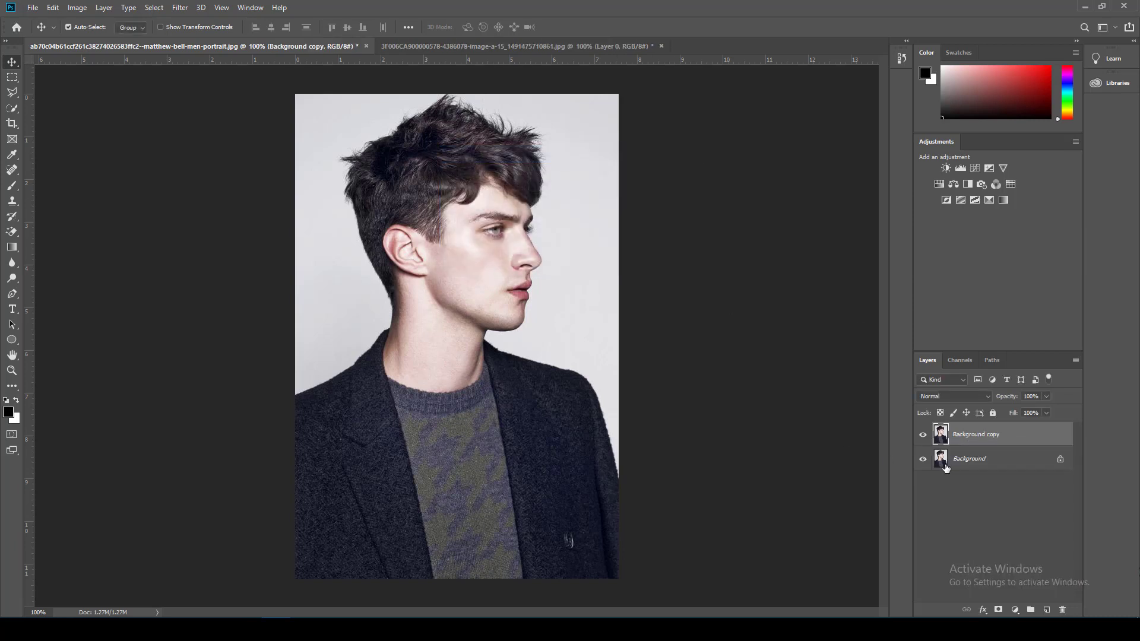
{"action": "left_click", "coordinate": [923, 459]}
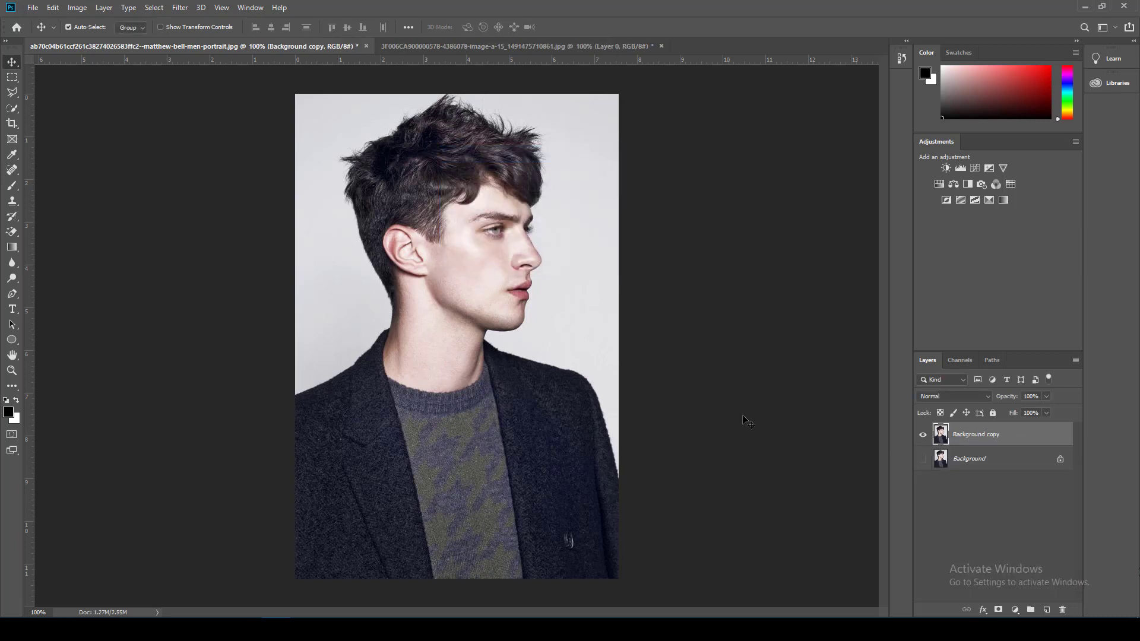
Erase the light backdrop on both sides of the man's head with the Magic Eraser at tolerance 32.
{"action": "left_click", "coordinate": [13, 232]}
{"action": "left_click", "coordinate": [54, 255]}
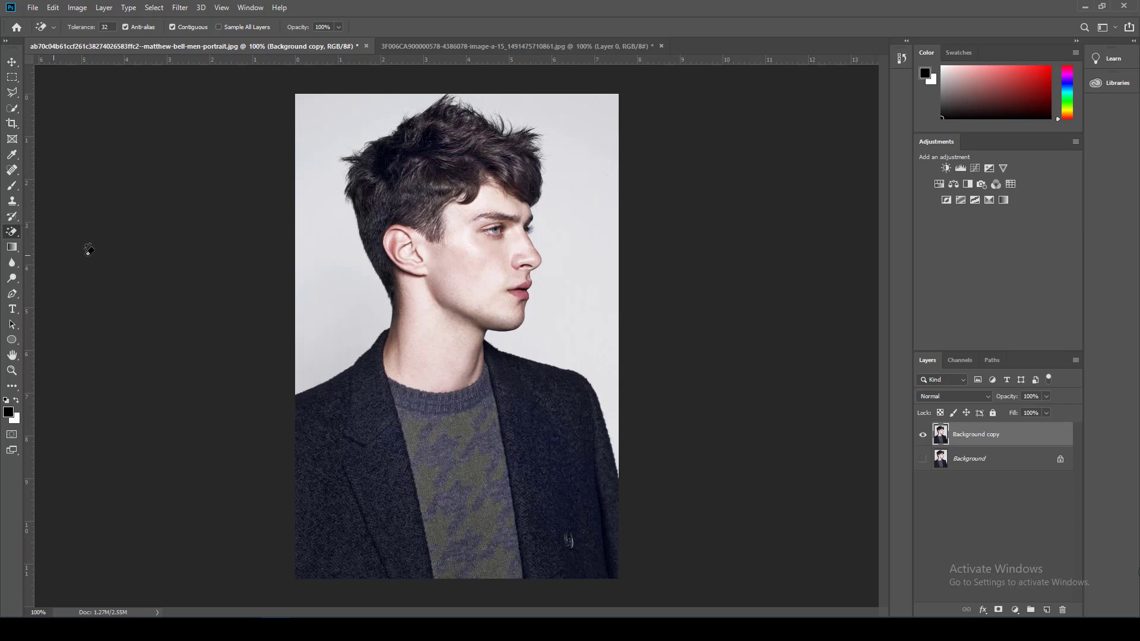
{"action": "left_click", "coordinate": [316, 256]}
{"action": "left_click", "coordinate": [594, 123]}
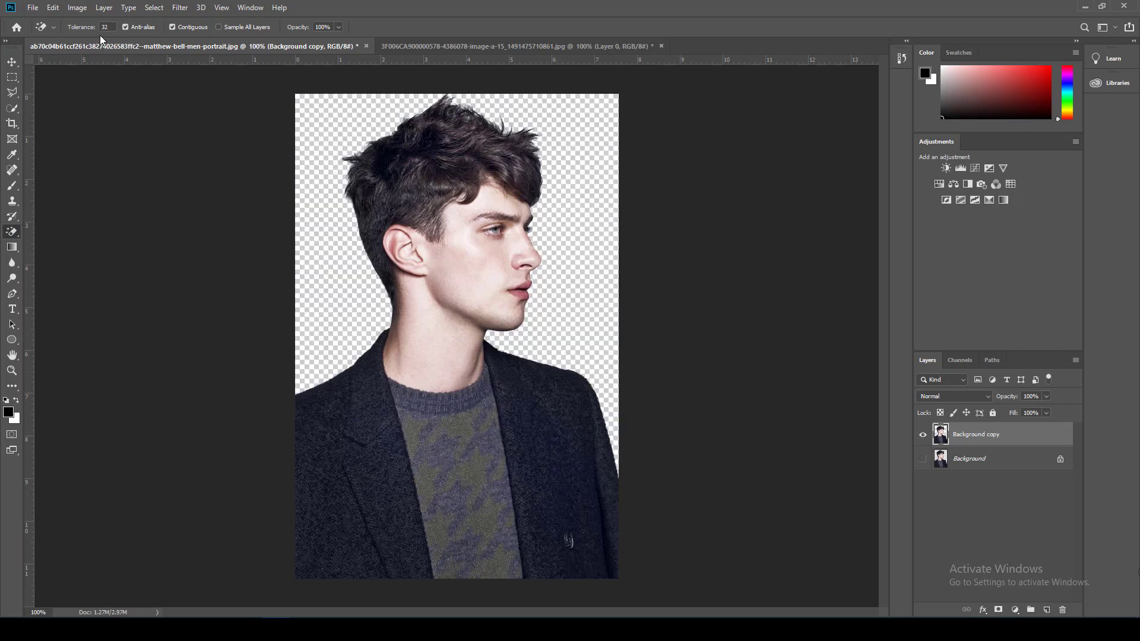
{"action": "left_click", "coordinate": [11, 62]}
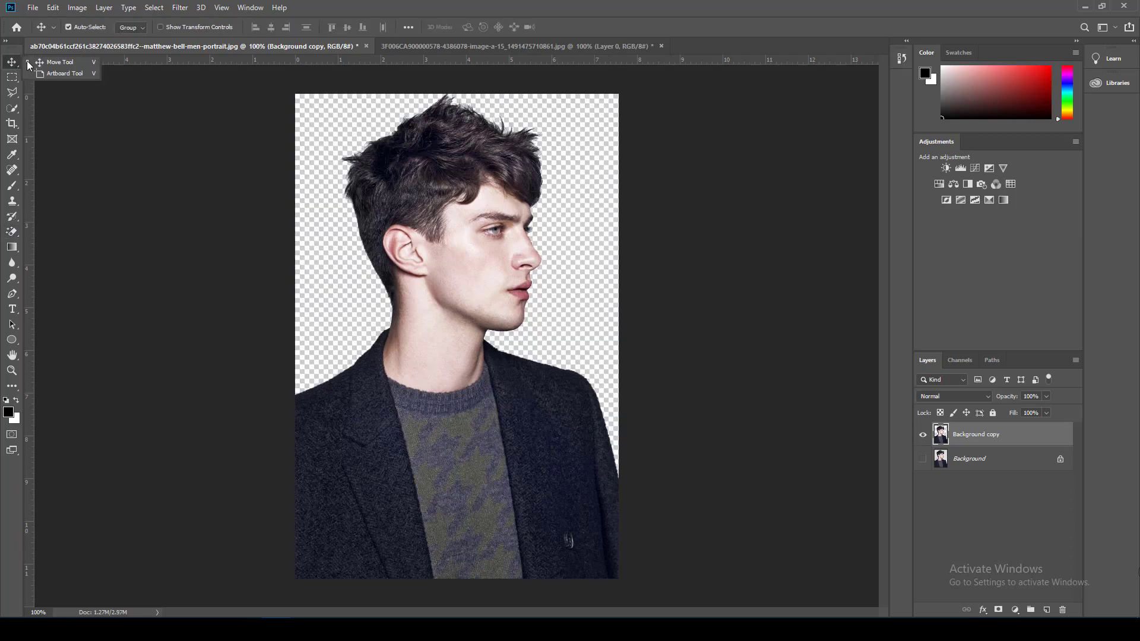
Apply a Threshold adjustment with level 150 to the cut-out portrait.
{"action": "left_click", "coordinate": [77, 8]}
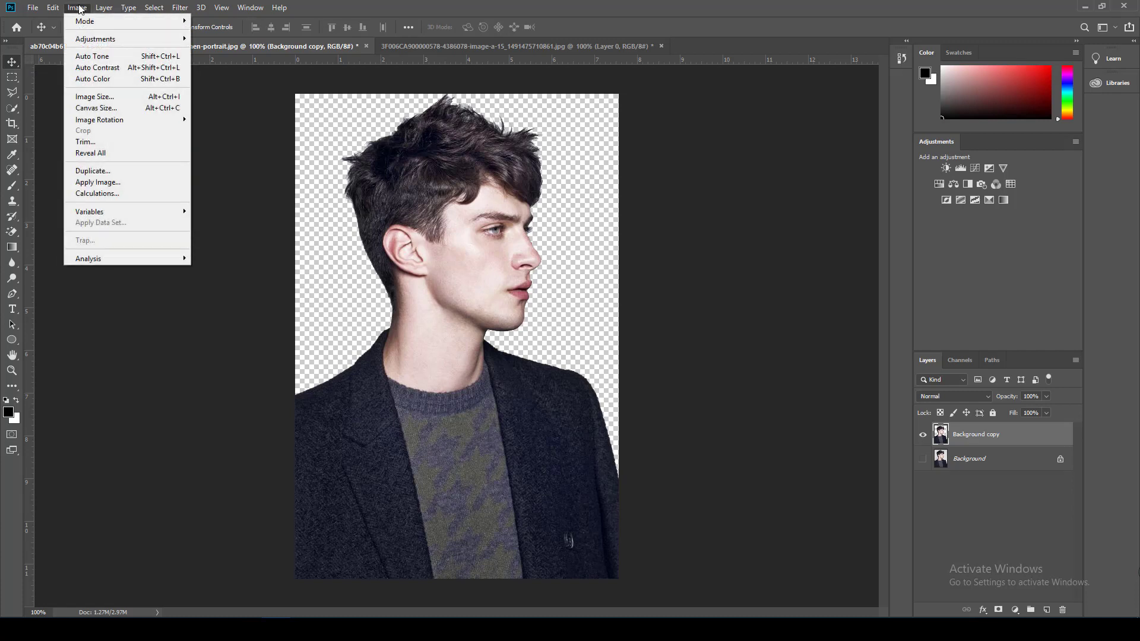
{"action": "mouse_move", "coordinate": [128, 37]}
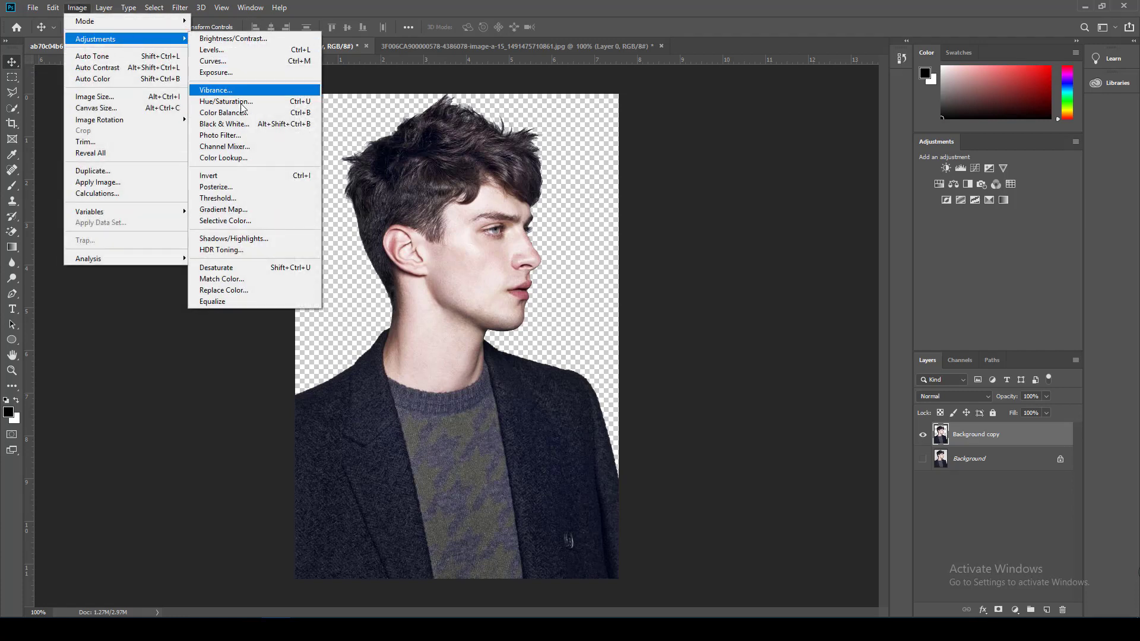
{"action": "left_click", "coordinate": [247, 200]}
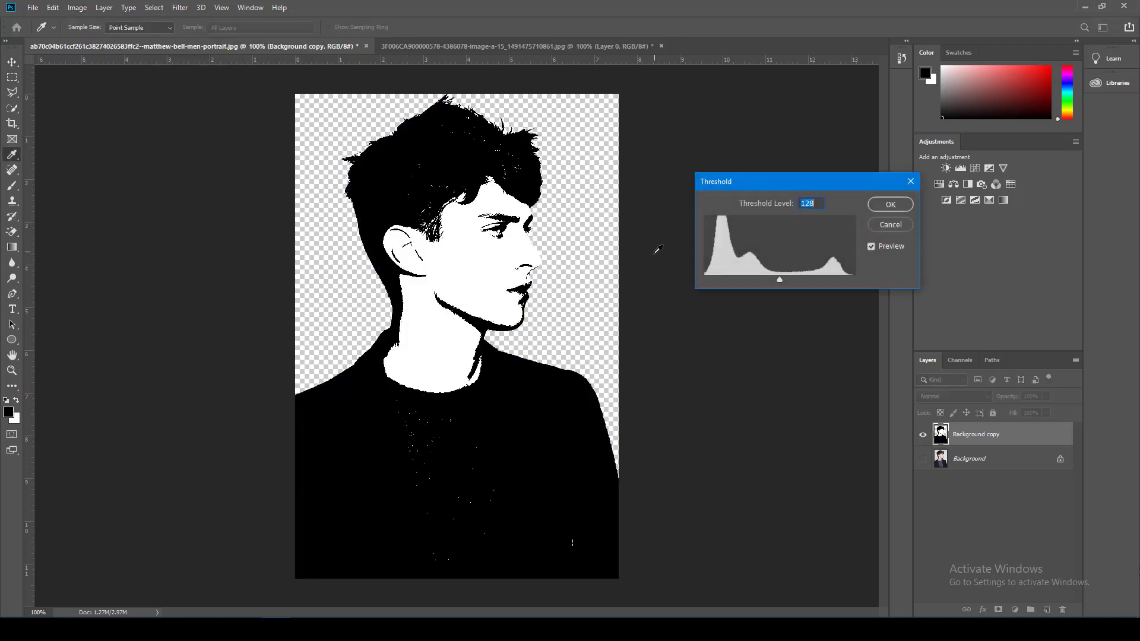
{"action": "key", "text": "Up"}
{"action": "key", "text": "Up"}
{"action": "key", "text": "Up"}
{"action": "key", "text": "Up"}
{"action": "key", "text": "Up"}
{"action": "key", "text": "Up"}
{"action": "key", "text": "Up"}
{"action": "key", "text": "Up"}
{"action": "key", "text": "Up"}
{"action": "key", "text": "Up"}
{"action": "key", "text": "Up"}
{"action": "key", "text": "Up"}
{"action": "key", "text": "Up"}
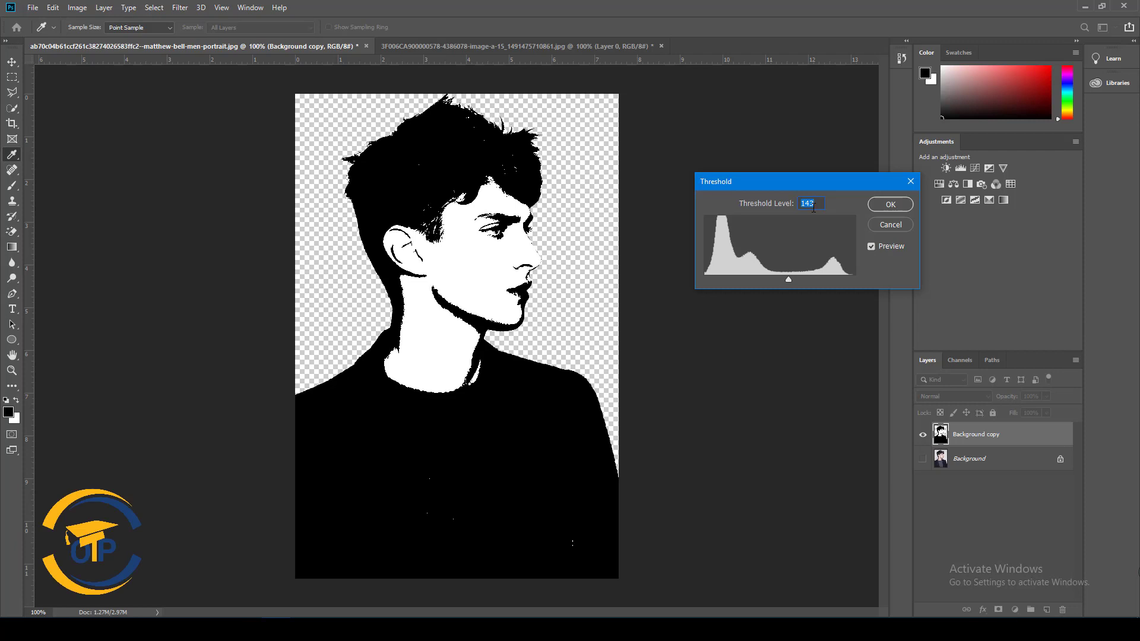
{"action": "key", "text": "Up"}
{"action": "key", "text": "Up"}
{"action": "key", "text": "Up"}
{"action": "key", "text": "Up"}
{"action": "key", "text": "Up"}
{"action": "key", "text": "Up"}
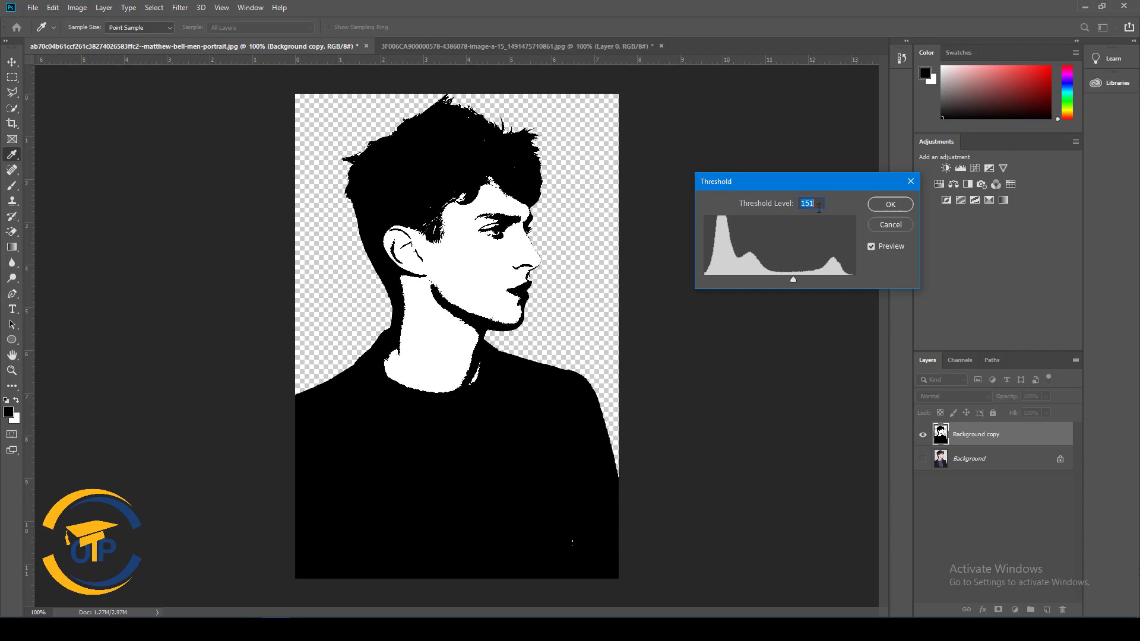
{"action": "key", "text": "Up"}
{"action": "key", "text": "Up"}
{"action": "key", "text": "Up"}
{"action": "key", "text": "Up"}
{"action": "key", "text": "Up"}
{"action": "key", "text": "Up"}
{"action": "key", "text": "Up"}
{"action": "key", "text": "Up"}
{"action": "key", "text": "Up"}
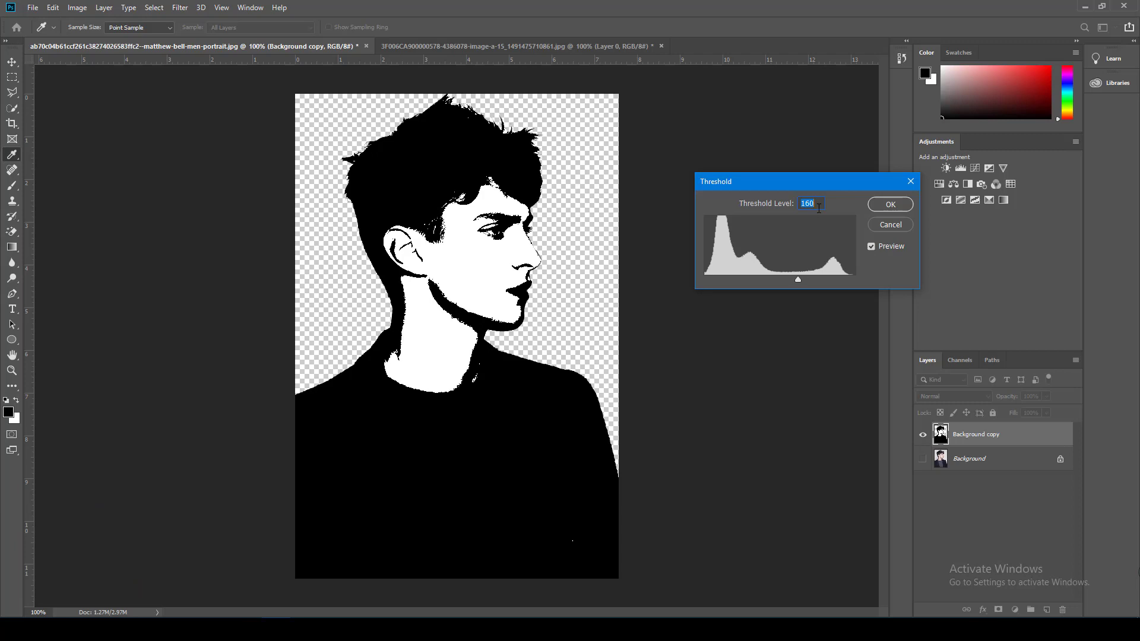
{"action": "key", "text": "Down"}
{"action": "key", "text": "Down"}
{"action": "key", "text": "Down"}
{"action": "key", "text": "Down"}
{"action": "key", "text": "Down"}
{"action": "key", "text": "Down"}
{"action": "key", "text": "Down"}
{"action": "key", "text": "Down"}
{"action": "key", "text": "Down"}
{"action": "key", "text": "Down"}
{"action": "key", "text": "Down"}
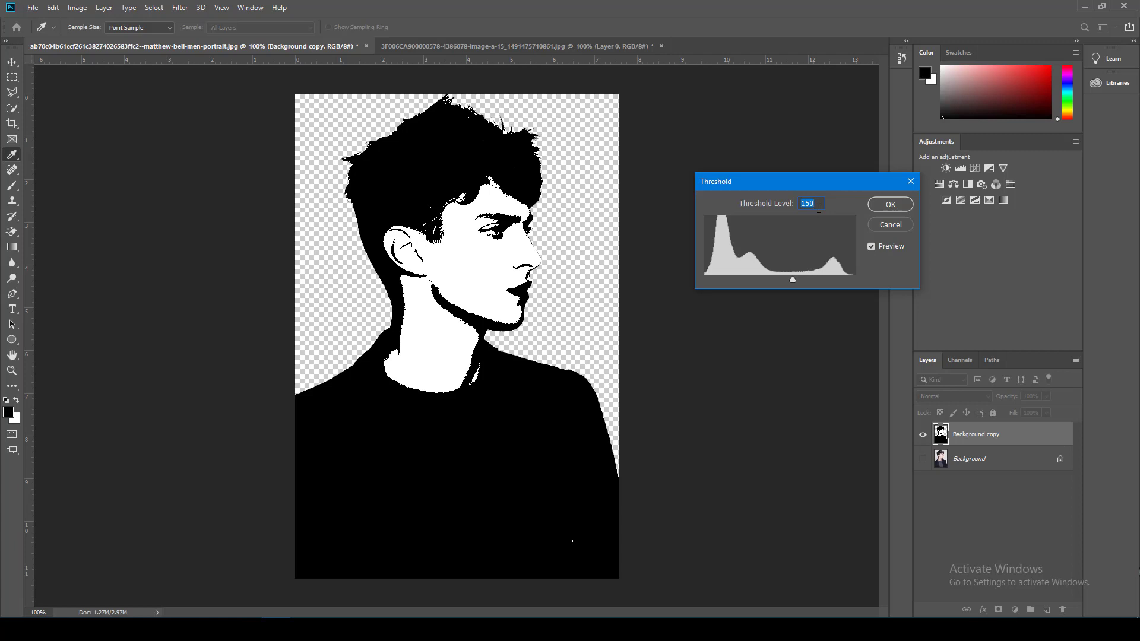
{"action": "left_click", "coordinate": [890, 204]}
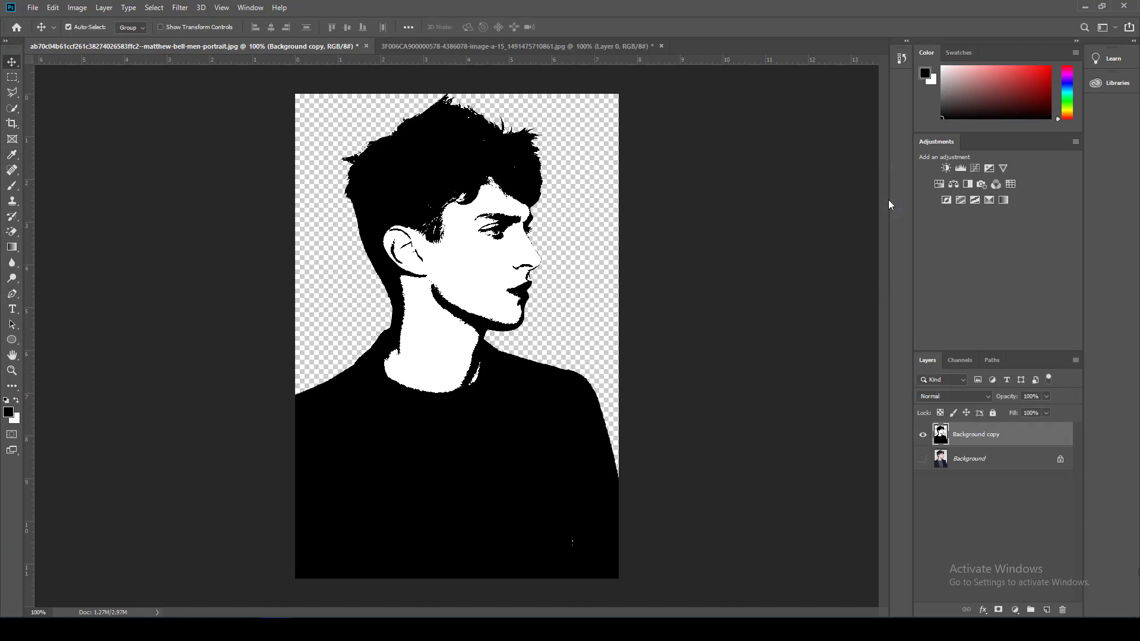
Isolate the portrait's black areas on a new layer using the inverted RGB channel selection, and hide the Background copy layer.
{"action": "left_click", "coordinate": [960, 362]}
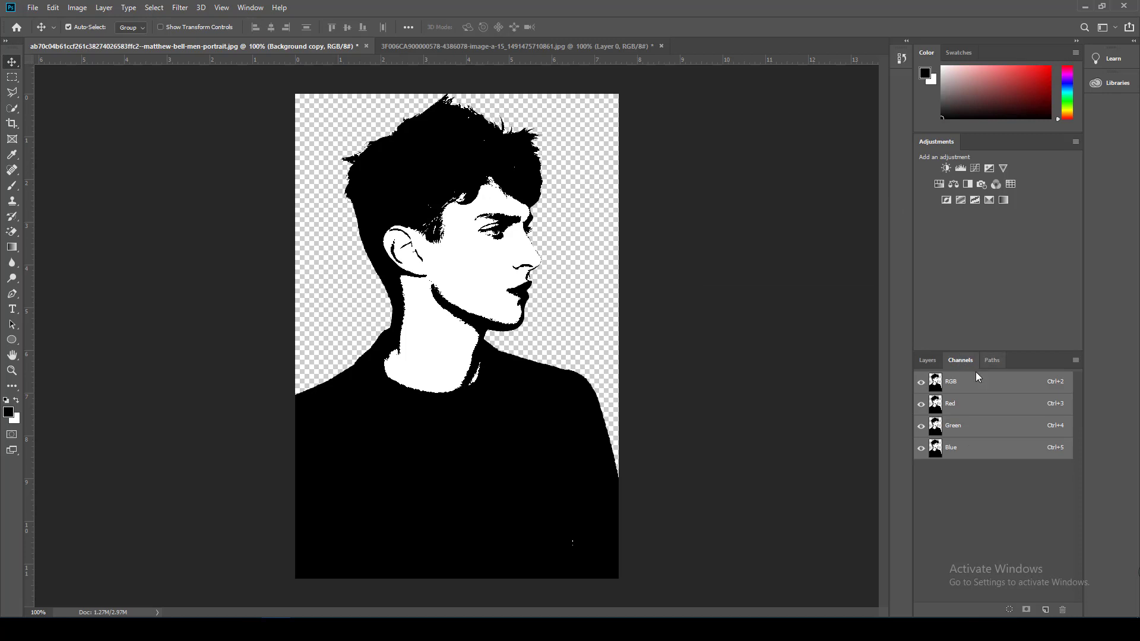
{"action": "left_click", "coordinate": [1018, 611]}
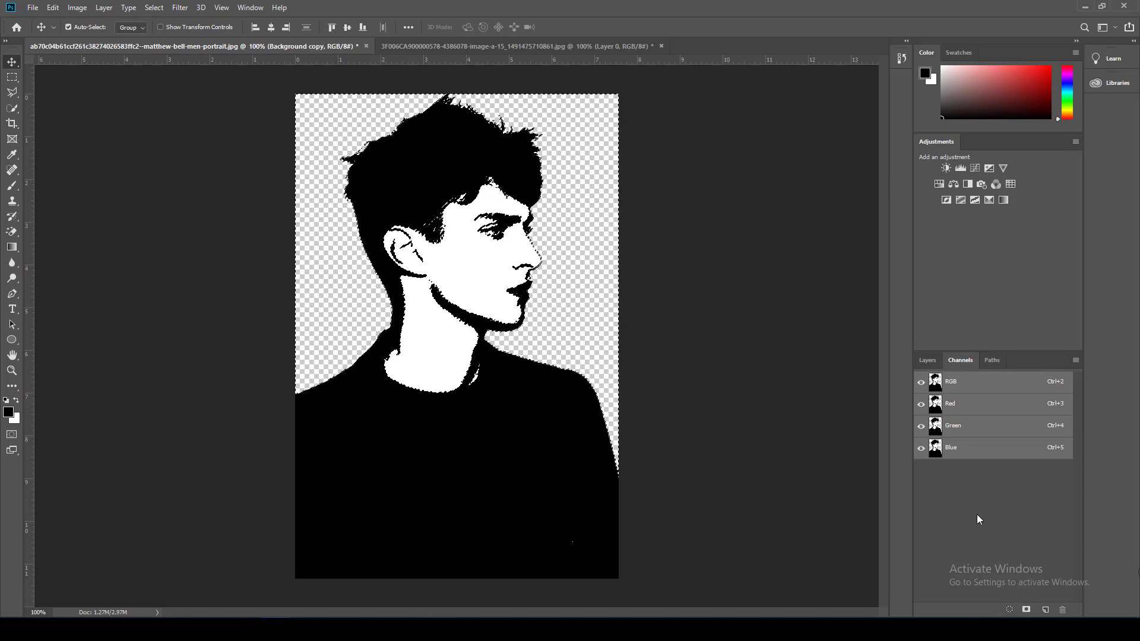
{"action": "left_click", "coordinate": [929, 361]}
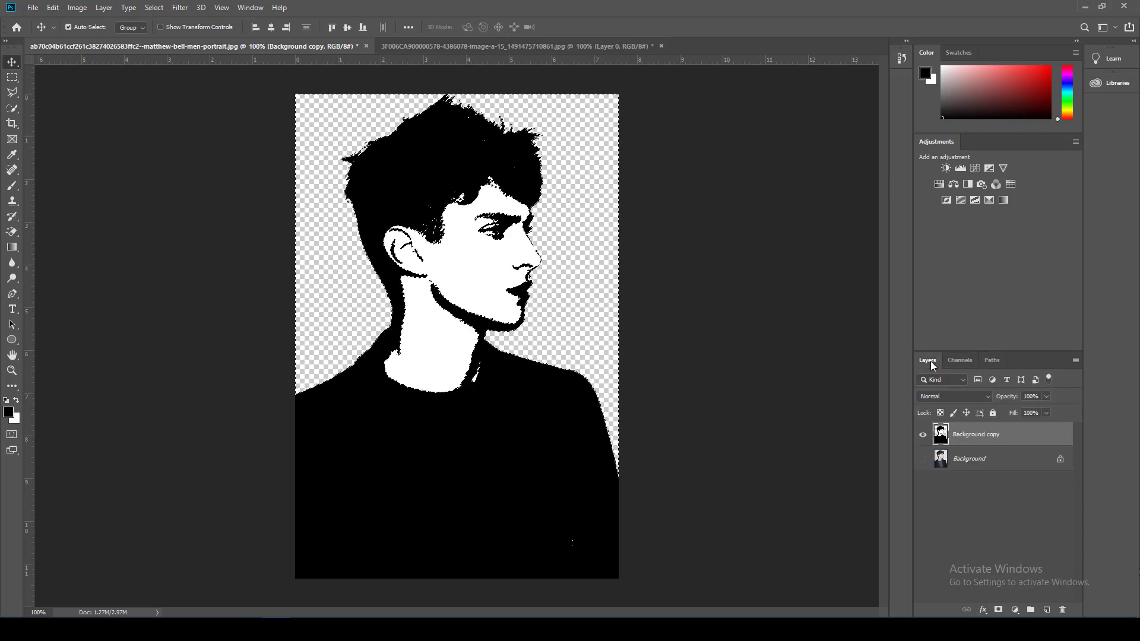
{"action": "left_click", "coordinate": [153, 7]}
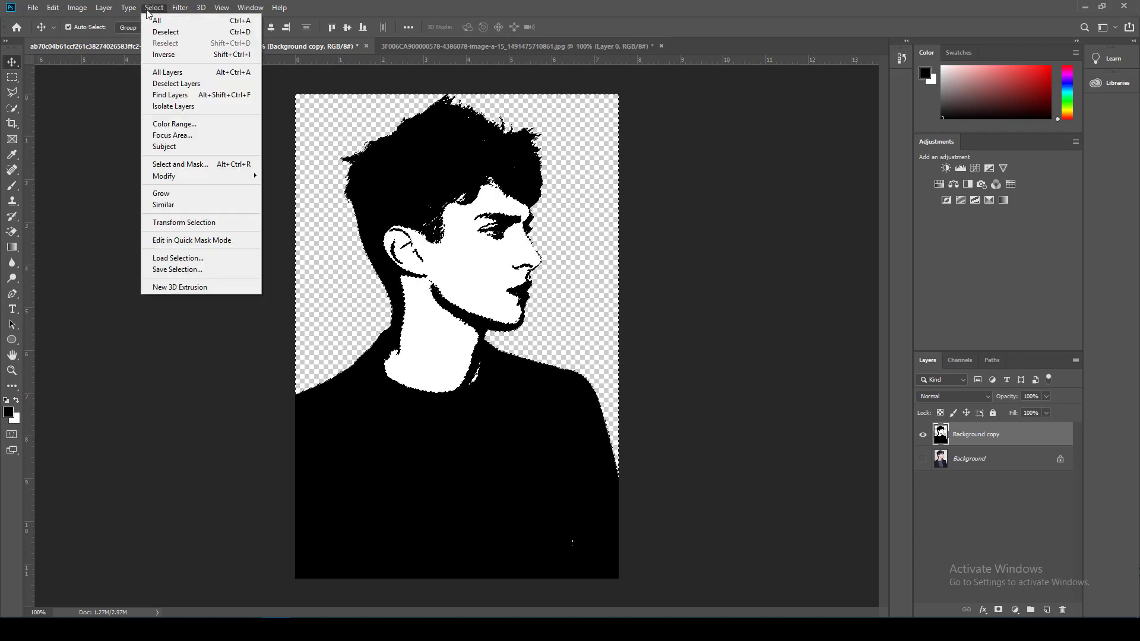
{"action": "left_click", "coordinate": [172, 54]}
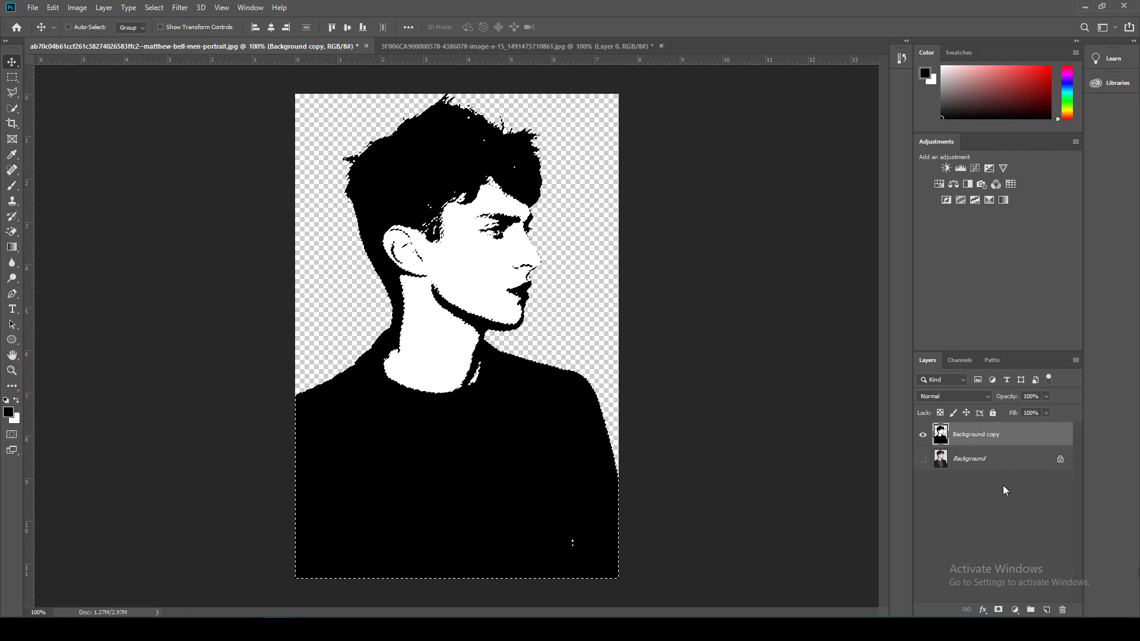
{"action": "key", "text": "ctrl+j"}
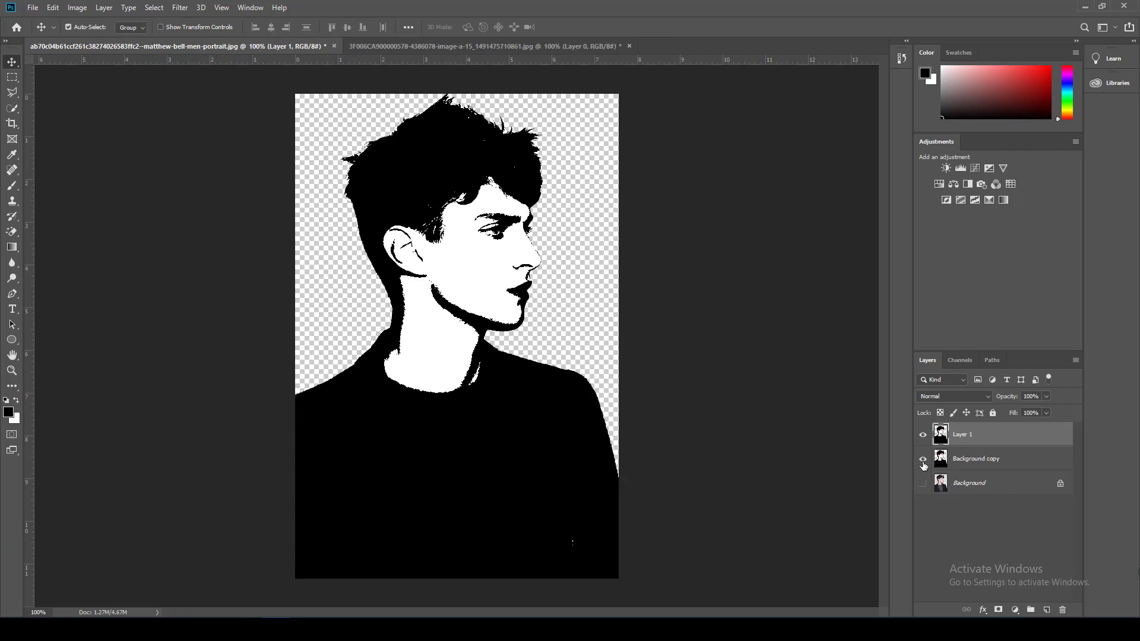
{"action": "left_click", "coordinate": [922, 459]}
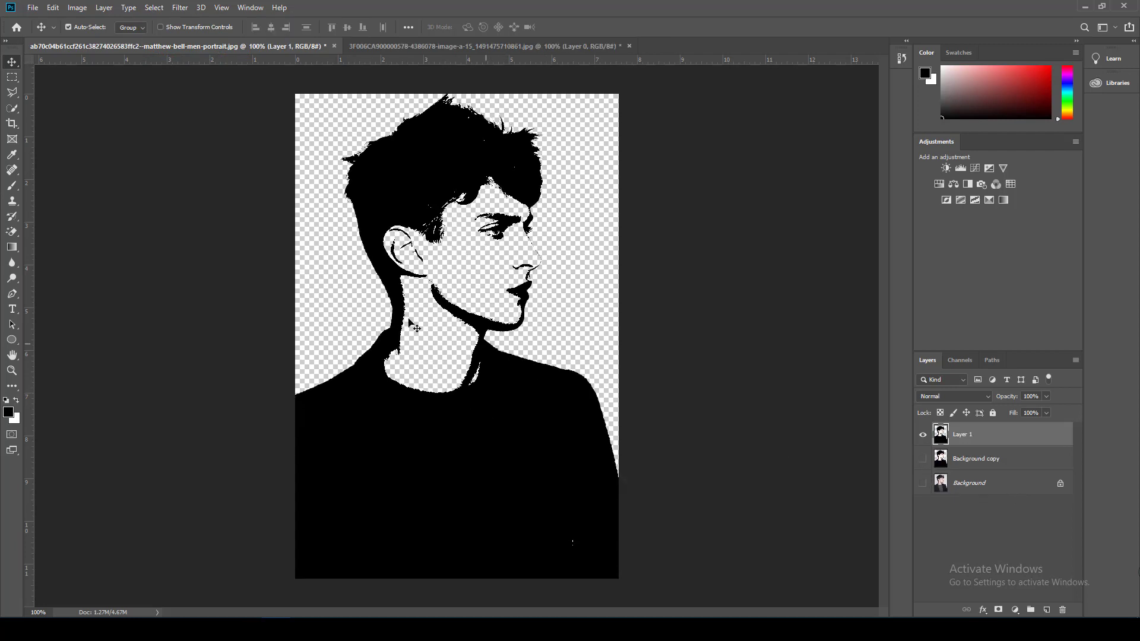
Create a new blank document 1920 pixels wide and 1080 pixels high.
{"action": "left_click", "coordinate": [33, 9]}
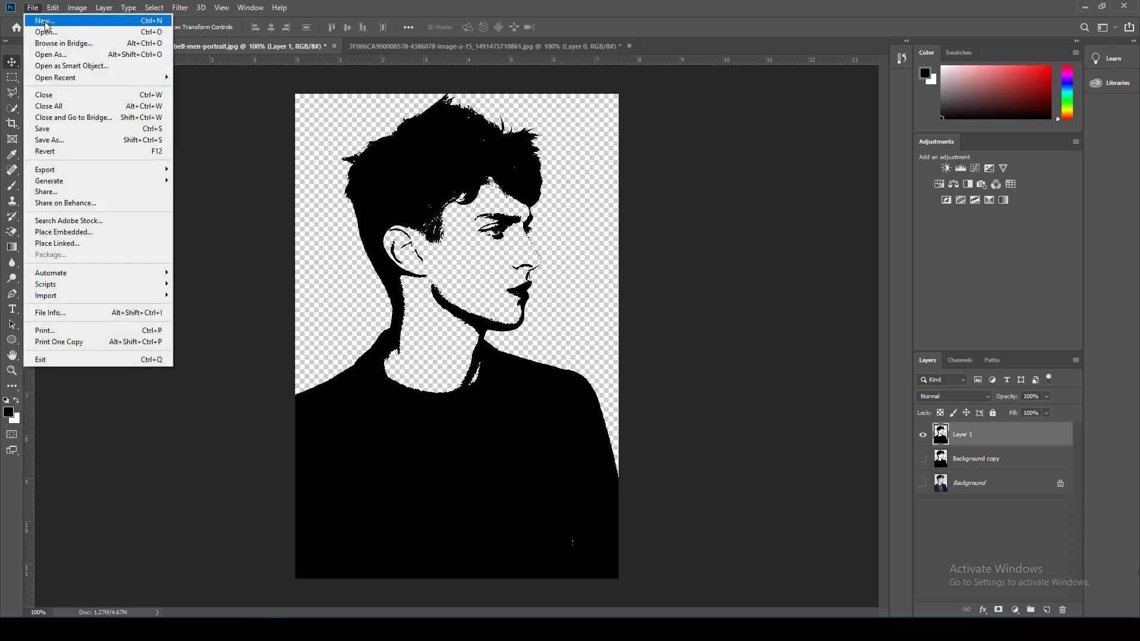
{"action": "left_click", "coordinate": [45, 22]}
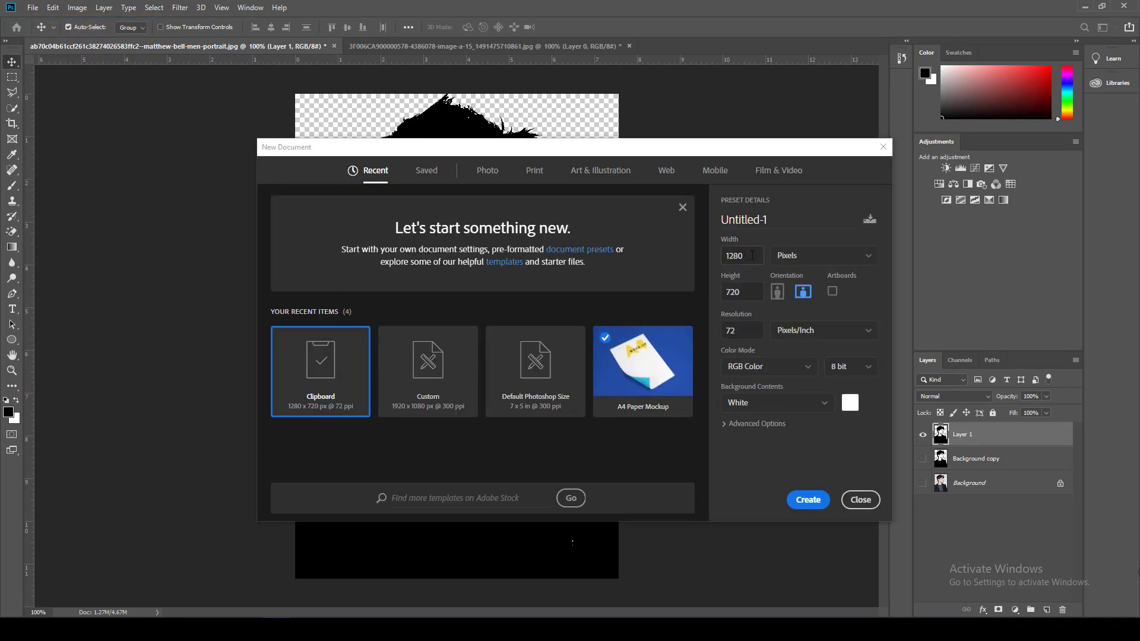
{"action": "type", "text": "1920"}
{"action": "type", "text": "1080"}
{"action": "left_click", "coordinate": [816, 501]}
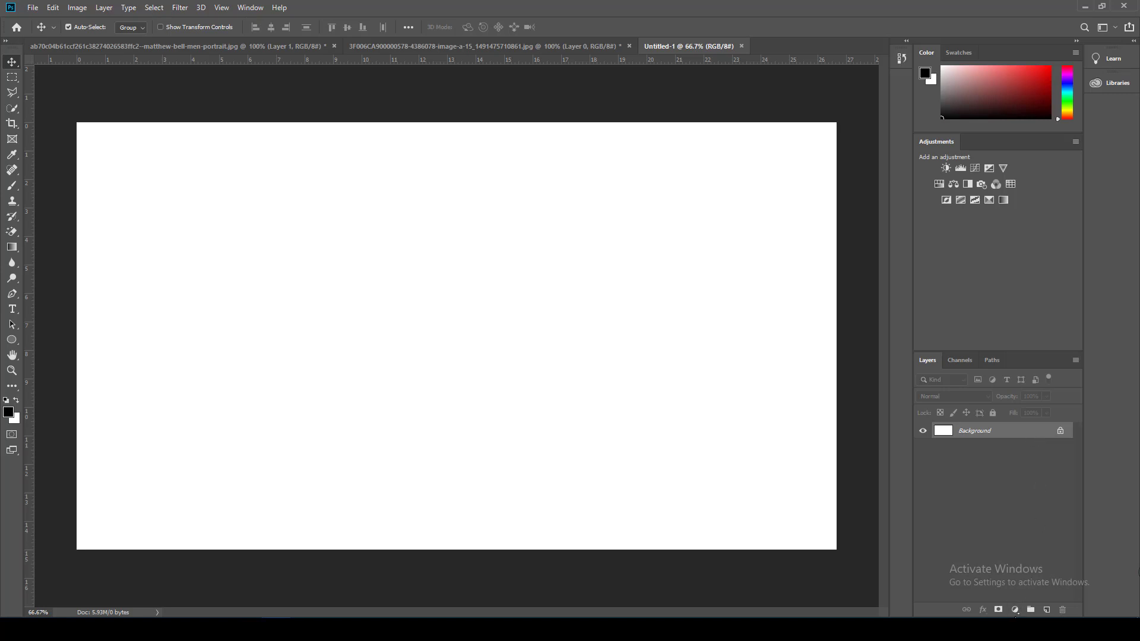
Add a black-to-transparent gradient fill layer with the Radial style and Reverse enabled.
{"action": "left_click", "coordinate": [1015, 611]}
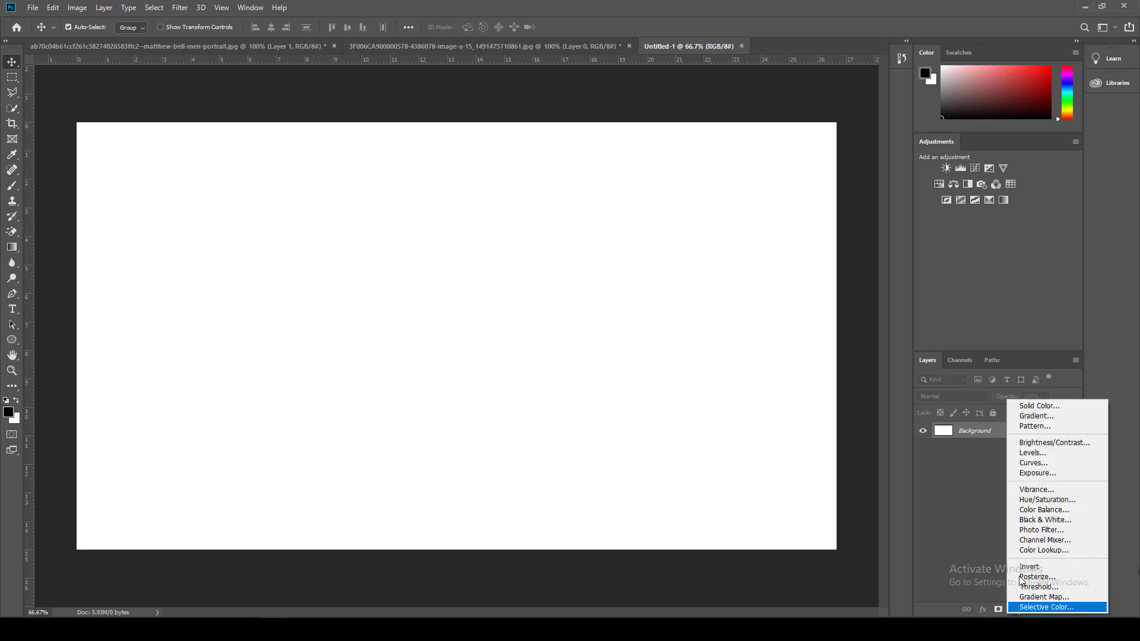
{"action": "left_click", "coordinate": [1043, 417]}
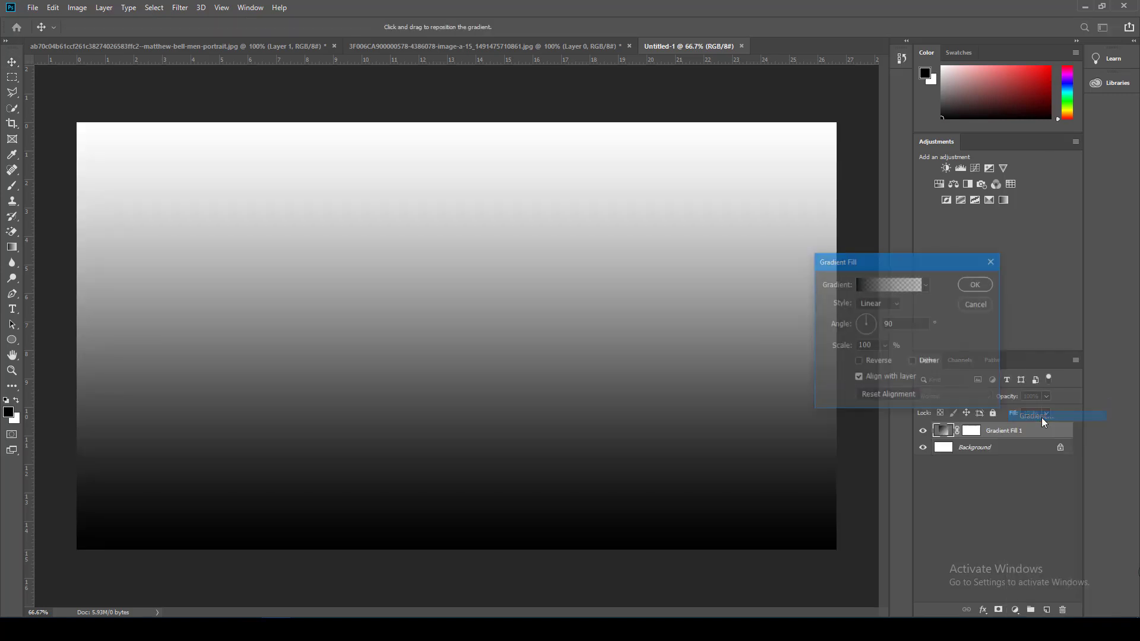
{"action": "left_click", "coordinate": [880, 304]}
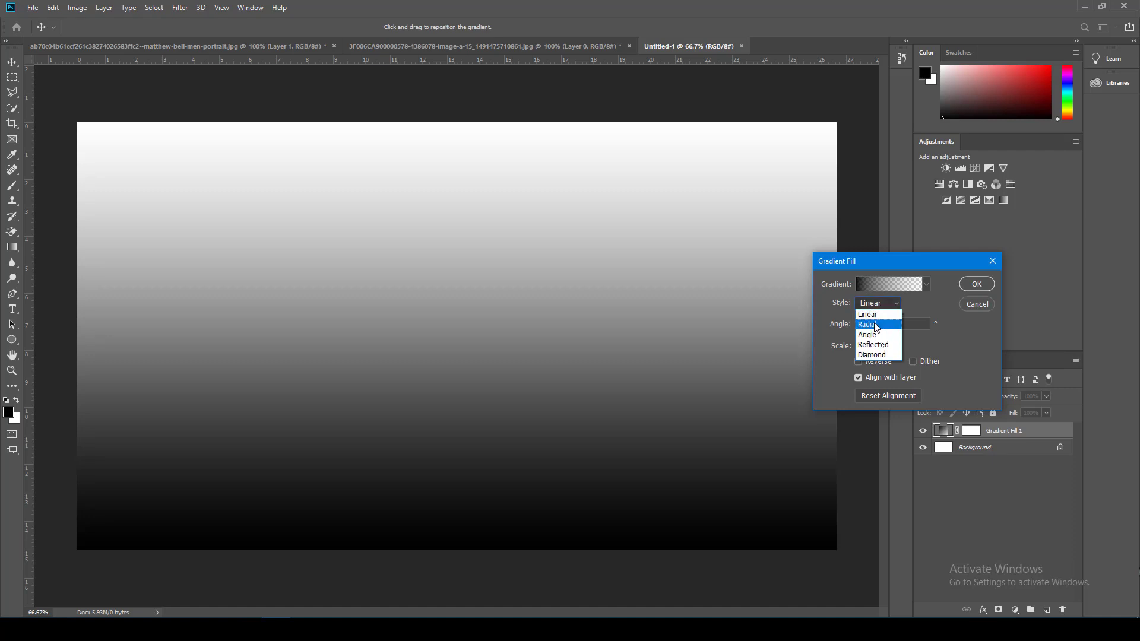
{"action": "left_click", "coordinate": [875, 325]}
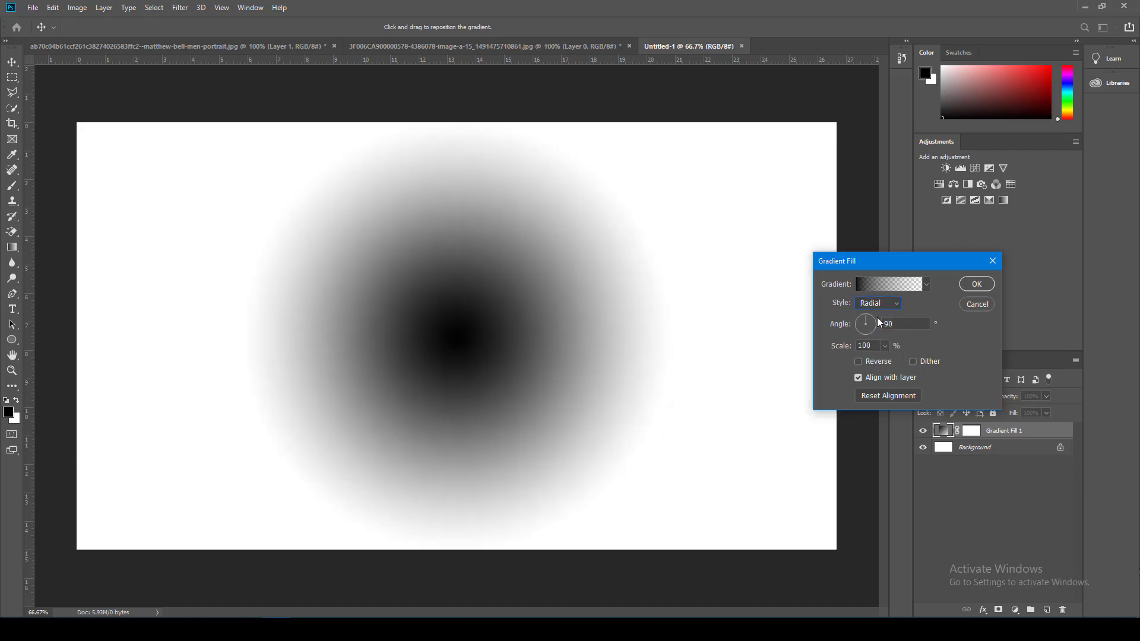
{"action": "left_click", "coordinate": [858, 361]}
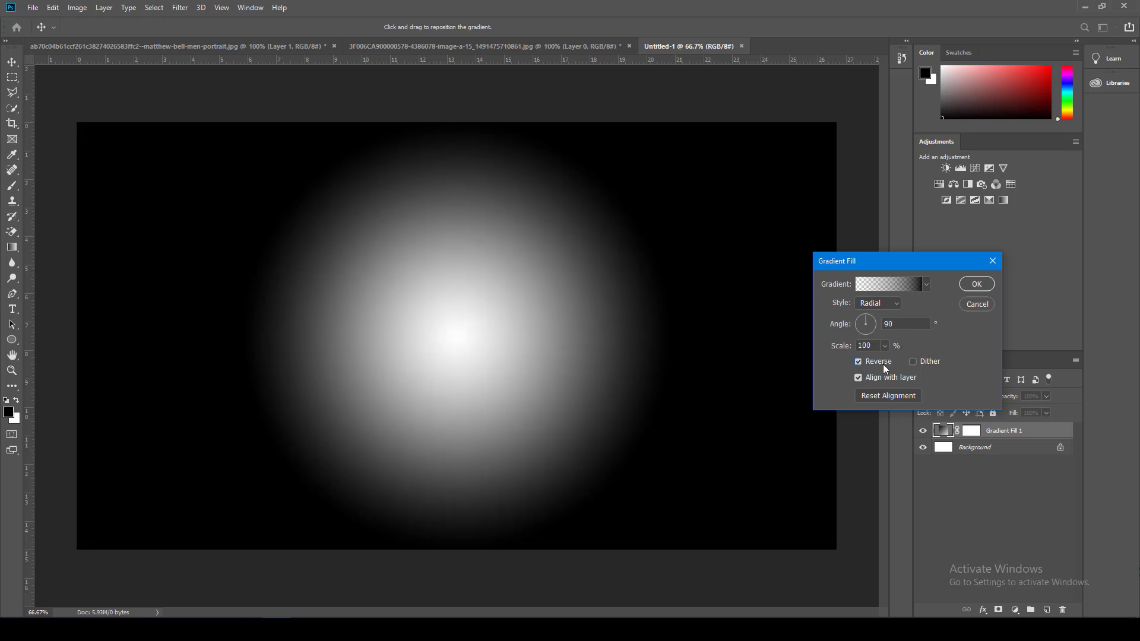
Enlarge the gradient's scale to about 400% and apply the fill.
{"action": "left_click", "coordinate": [884, 346]}
{"action": "left_click_drag", "start_coordinate": [929, 361], "coordinate": [905, 361]}
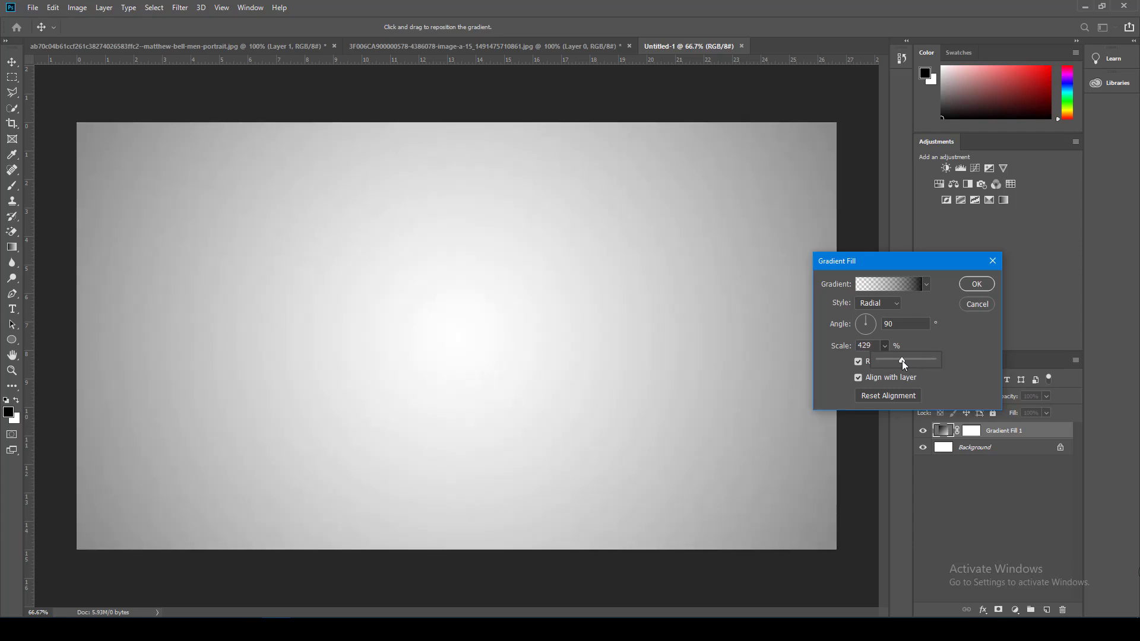
{"action": "left_click_drag", "start_coordinate": [903, 361], "coordinate": [901, 361]}
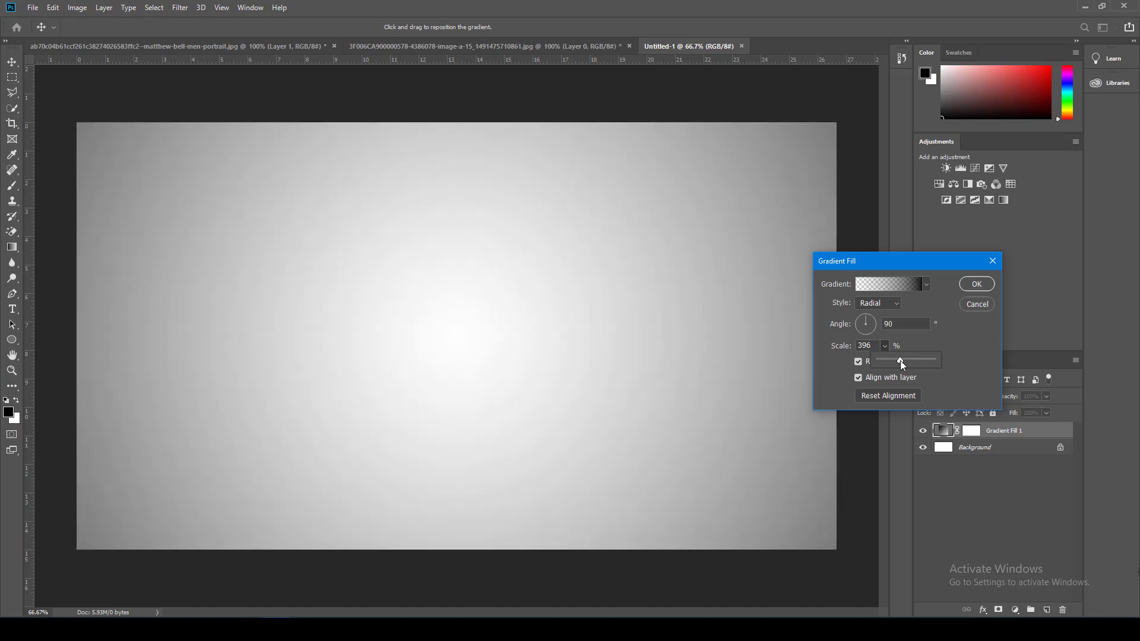
{"action": "left_click_drag", "start_coordinate": [900, 361], "coordinate": [902, 361]}
{"action": "left_click", "coordinate": [983, 284]}
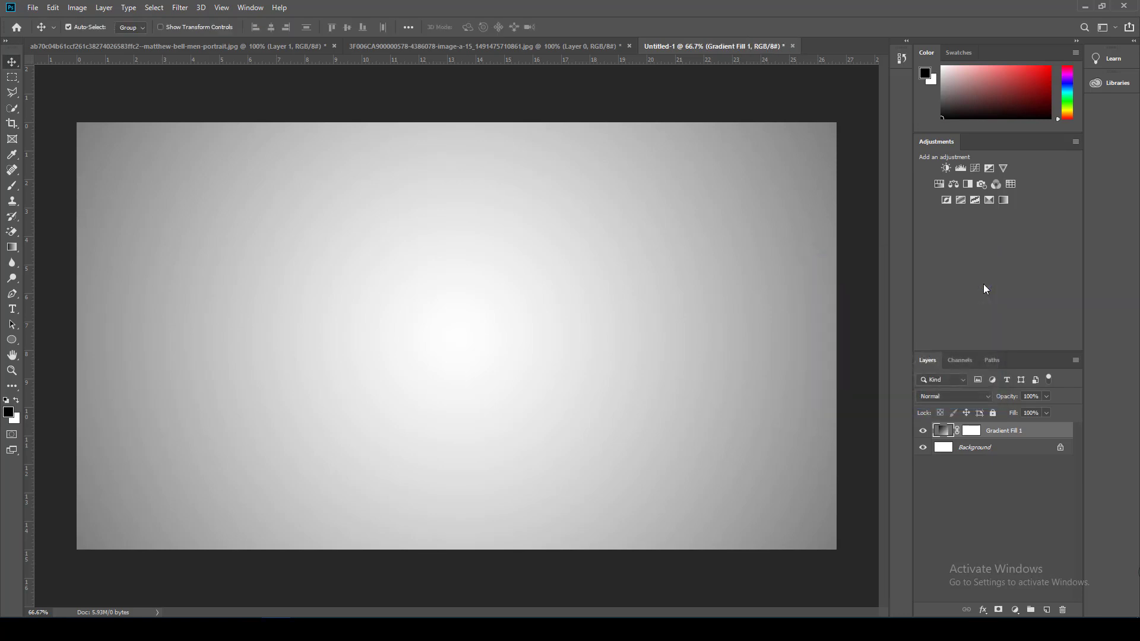
Copy the black portrait layer into the Untitled-1 document, placing it near the middle of the gradient.
{"action": "left_click", "coordinate": [554, 45]}
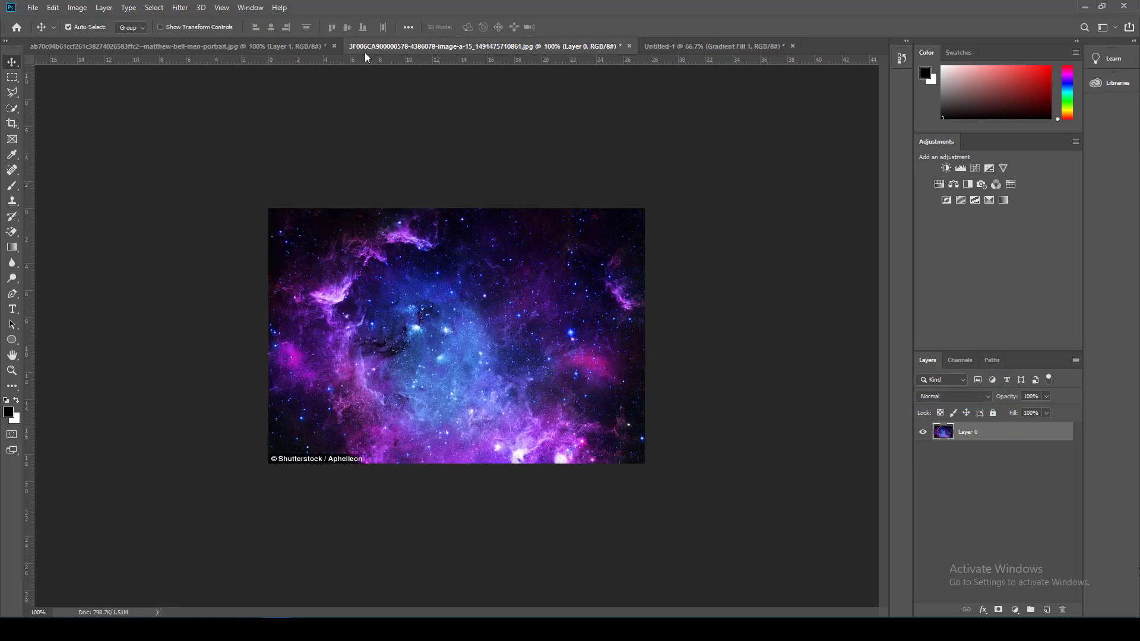
{"action": "left_click", "coordinate": [243, 46]}
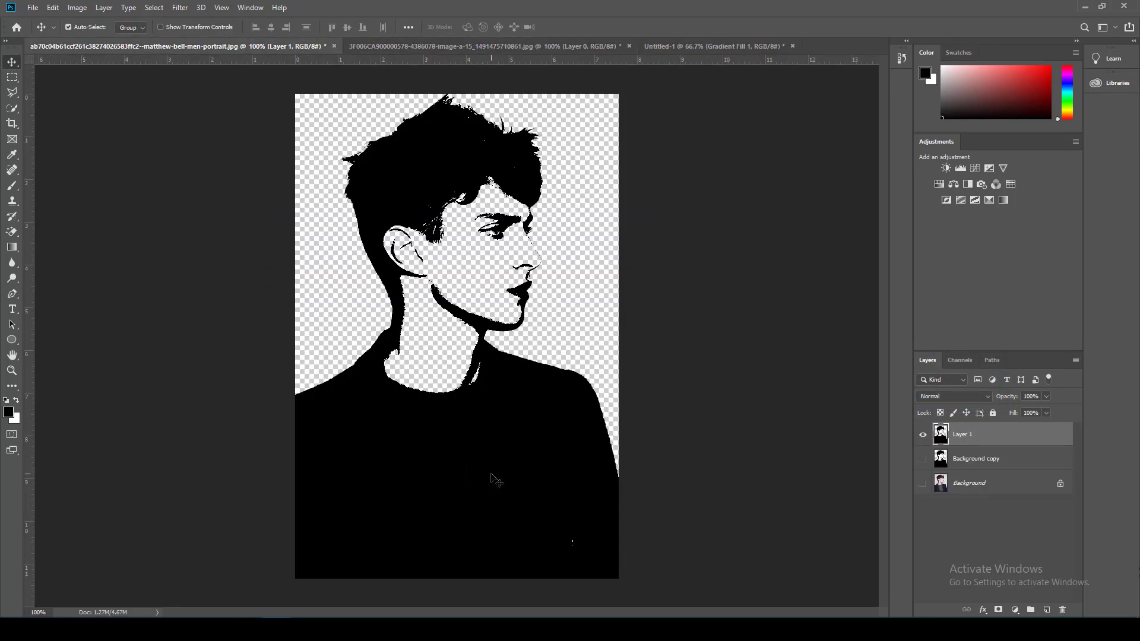
{"action": "left_click_drag", "start_coordinate": [492, 478], "coordinate": [514, 394]}
Scale the black portrait layer down to about 70% around its centre and apply the transform.
{"action": "left_click", "coordinate": [53, 8]}
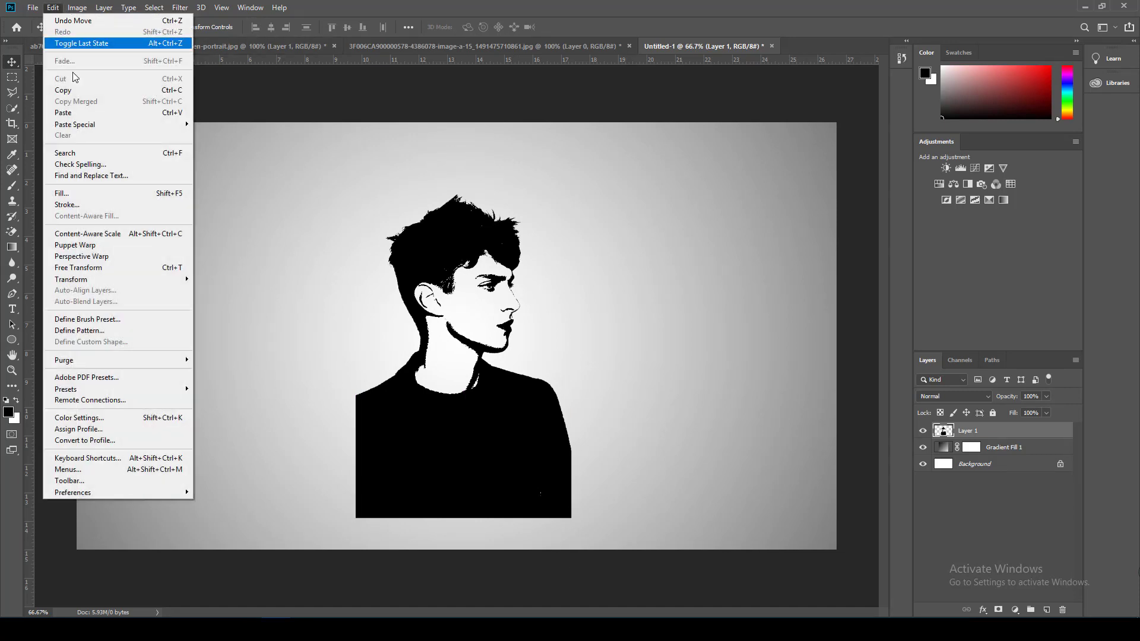
{"action": "left_click", "coordinate": [125, 272]}
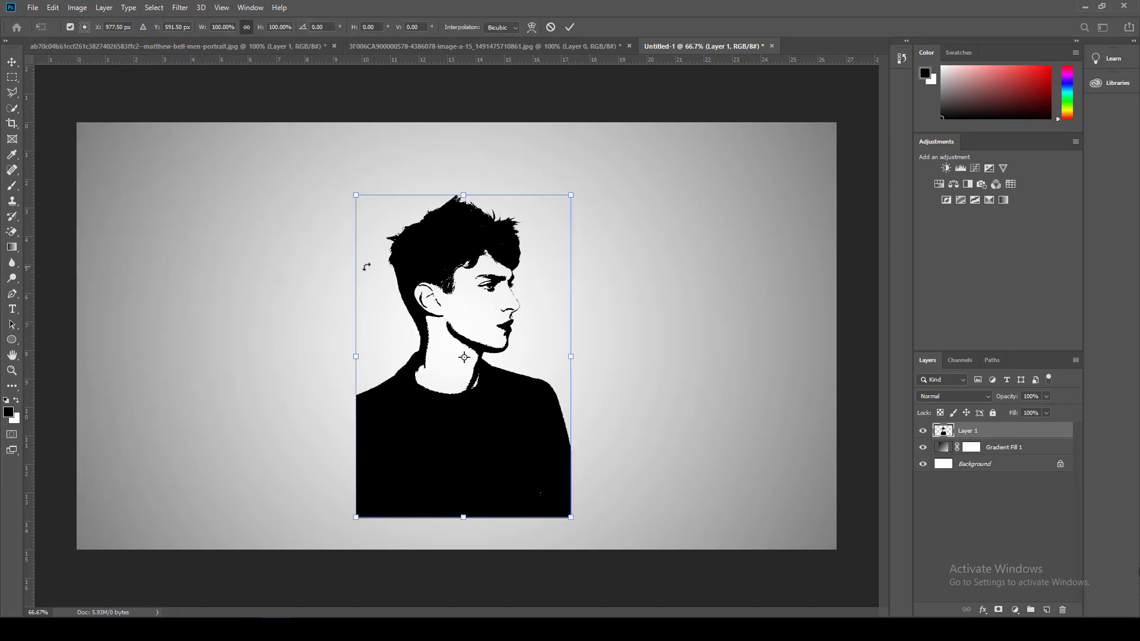
{"action": "left_click_drag", "start_coordinate": [570, 198], "coordinate": [556, 252]}
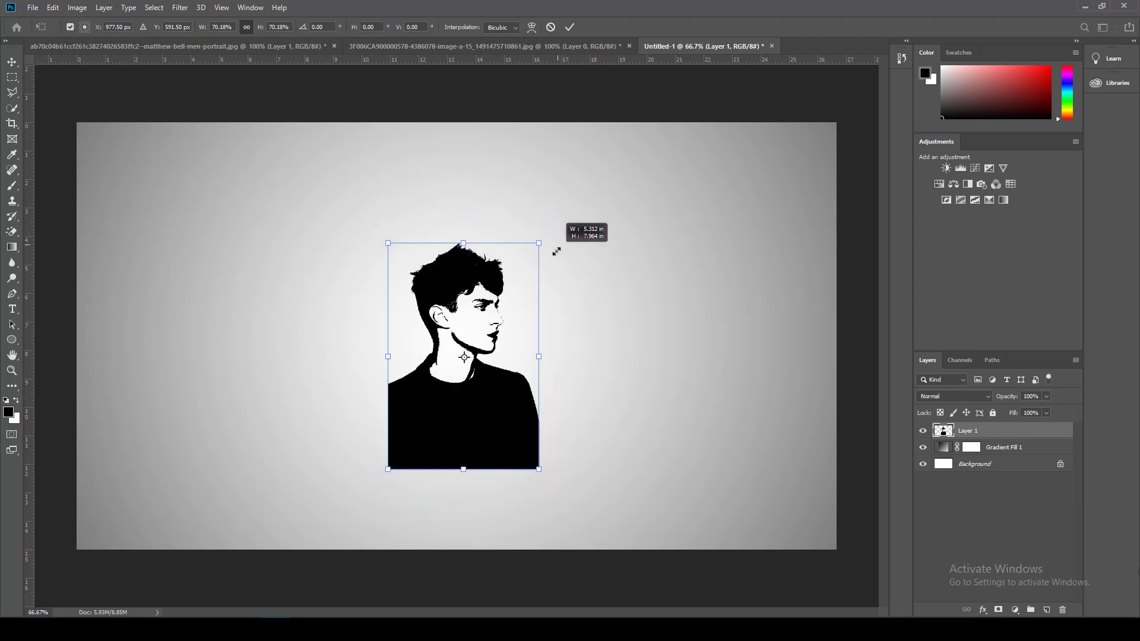
{"action": "left_click", "coordinate": [569, 26]}
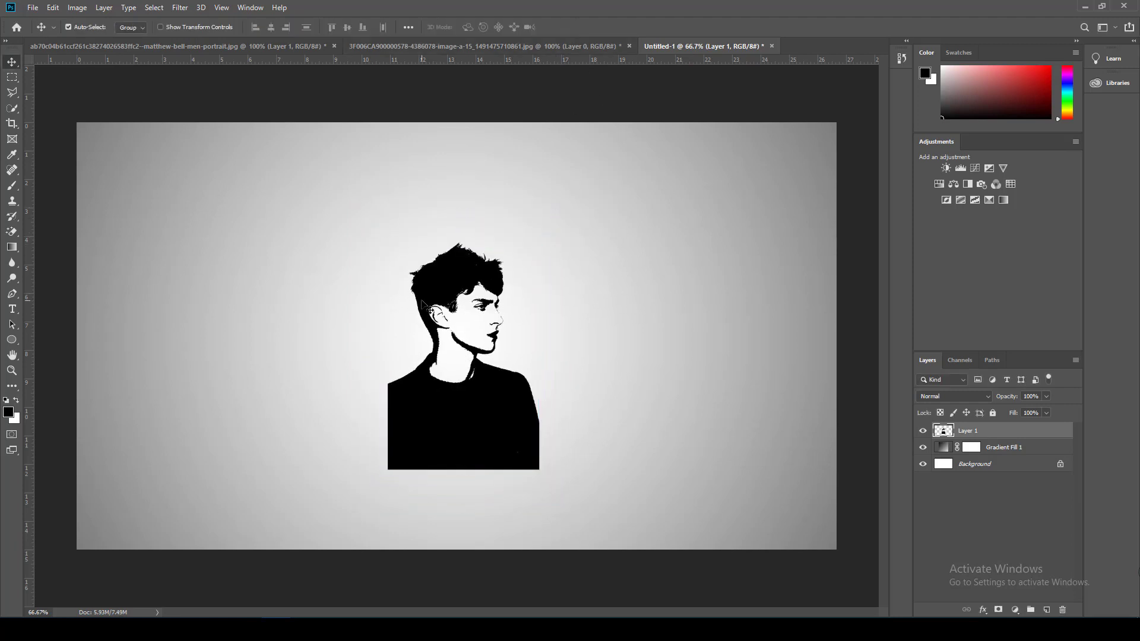
Draw a white-filled circle about 436 px in diameter with the Ellipse tool, centred over the portrait's head and shoulders.
{"action": "left_click", "coordinate": [12, 339]}
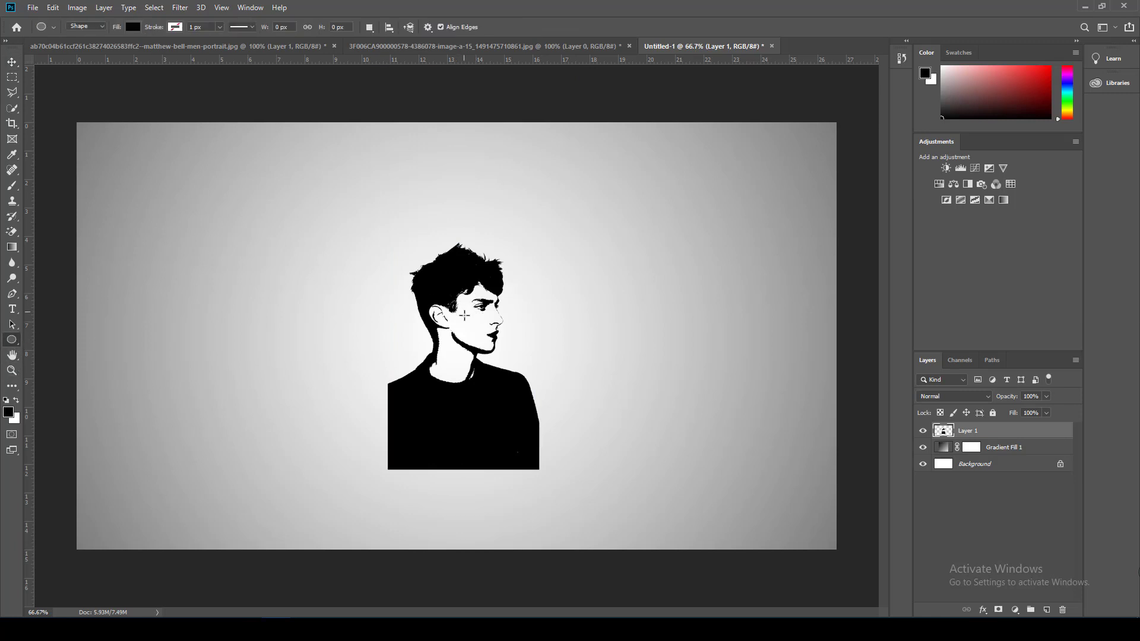
{"action": "key", "text": "x"}
{"action": "mouse_move", "coordinate": [463, 308]}
{"action": "left_mouse_down"}
{"action": "mouse_move", "coordinate": [536, 366]}
{"action": "mouse_move", "coordinate": [543, 410]}
{"action": "left_mouse_up"}
{"action": "key", "text": "space"}
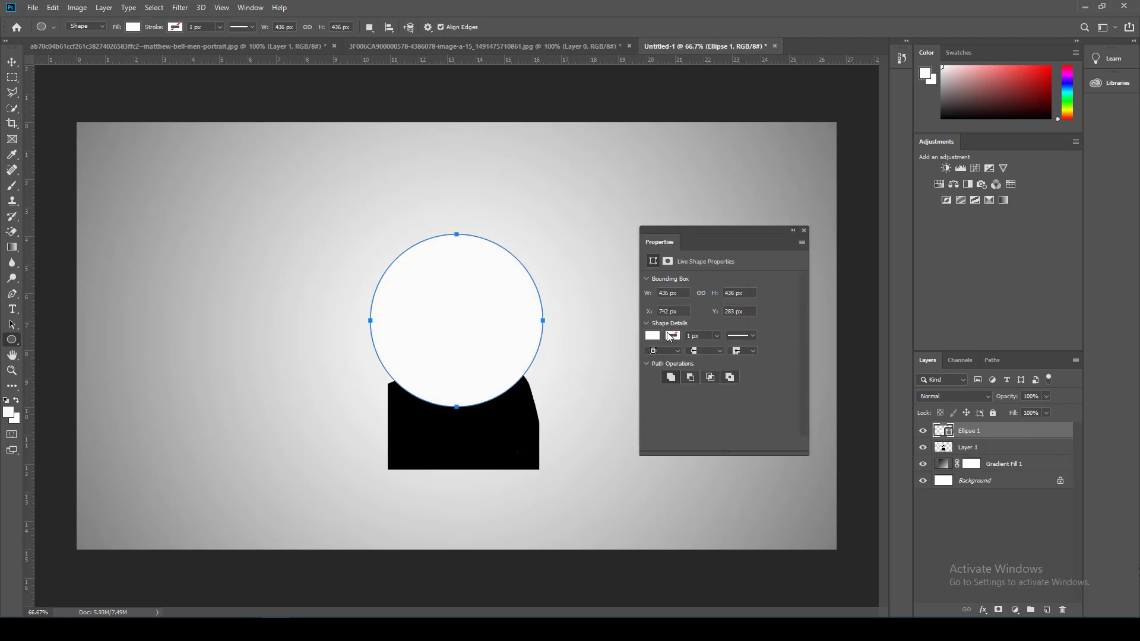
Remove the circle's fill and give it a solid black stroke 10 px wide.
{"action": "left_click", "coordinate": [653, 337]}
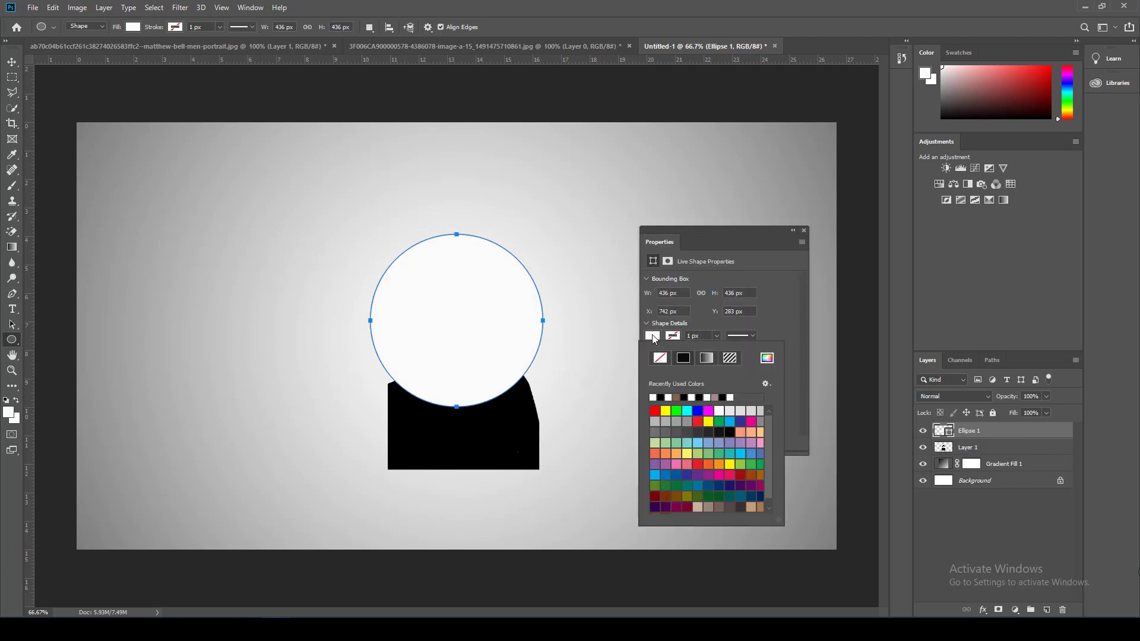
{"action": "left_click", "coordinate": [659, 358]}
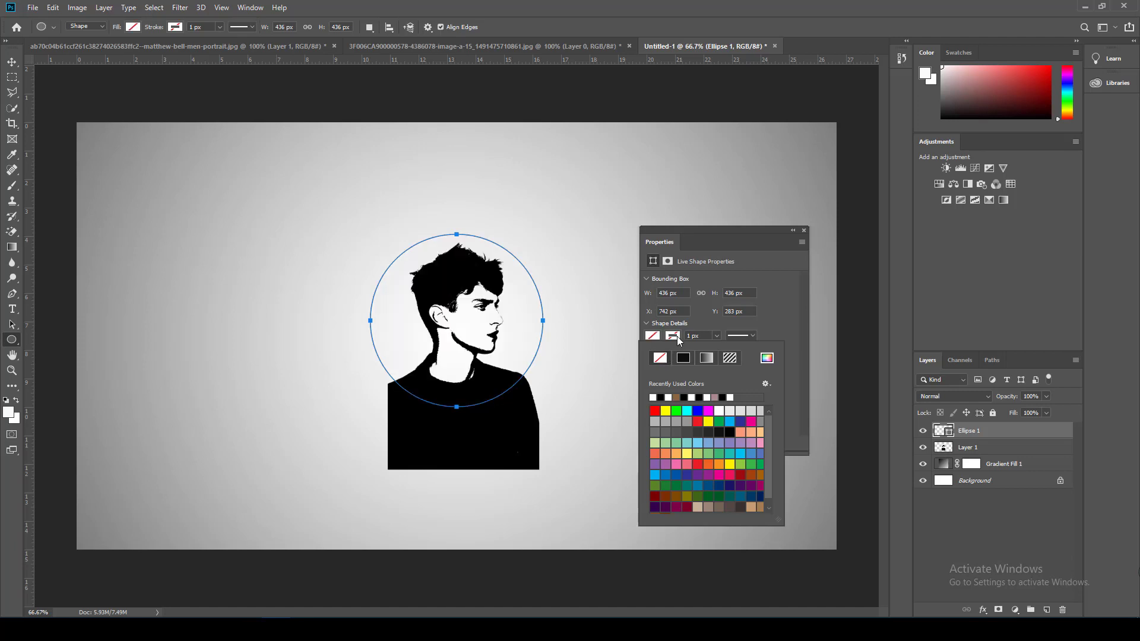
{"action": "left_click", "coordinate": [677, 336]}
{"action": "left_click", "coordinate": [683, 360]}
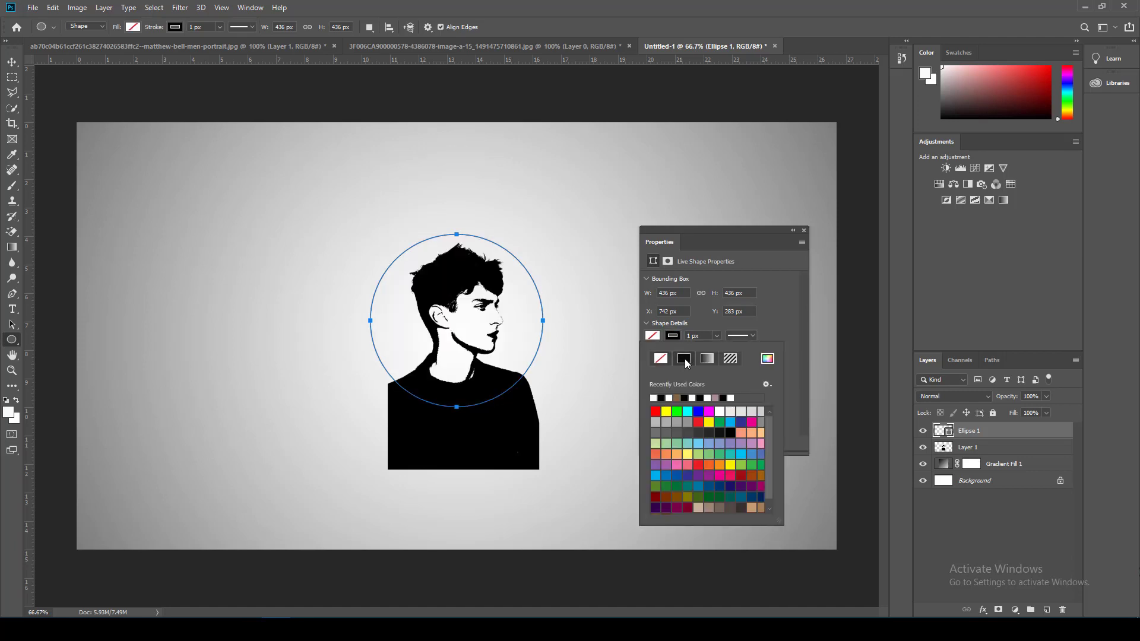
{"action": "left_click", "coordinate": [692, 335]}
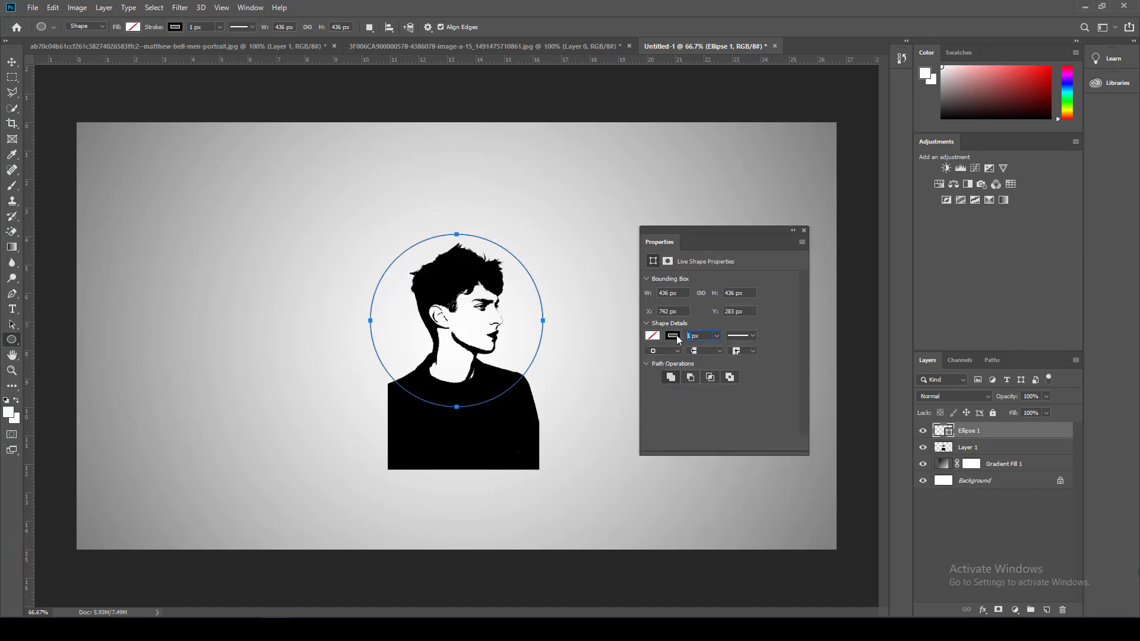
{"action": "type", "text": "10"}
{"action": "key", "text": "Return"}
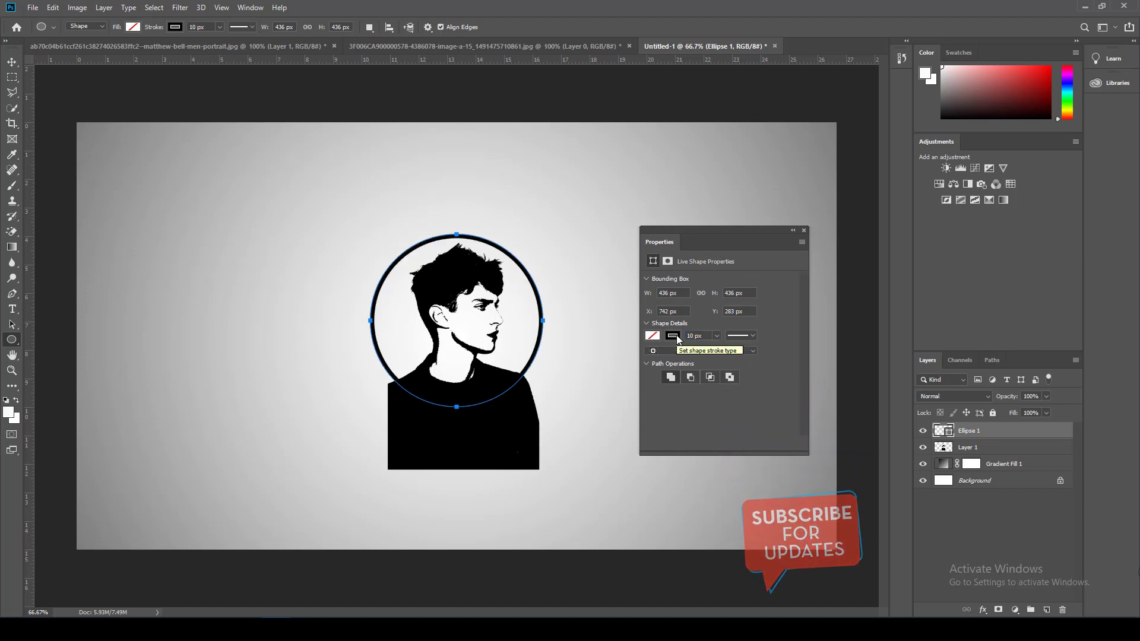
{"action": "left_click", "coordinate": [805, 230]}
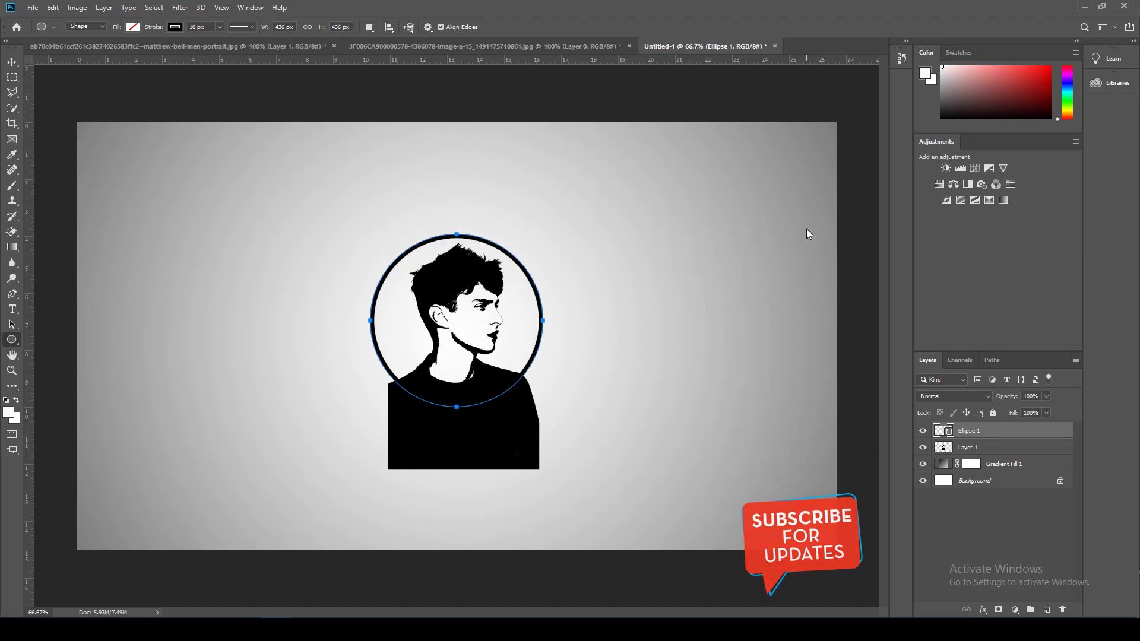
Reorder the layers so the circle shape sits beneath the portrait layer.
{"action": "left_click", "coordinate": [12, 61]}
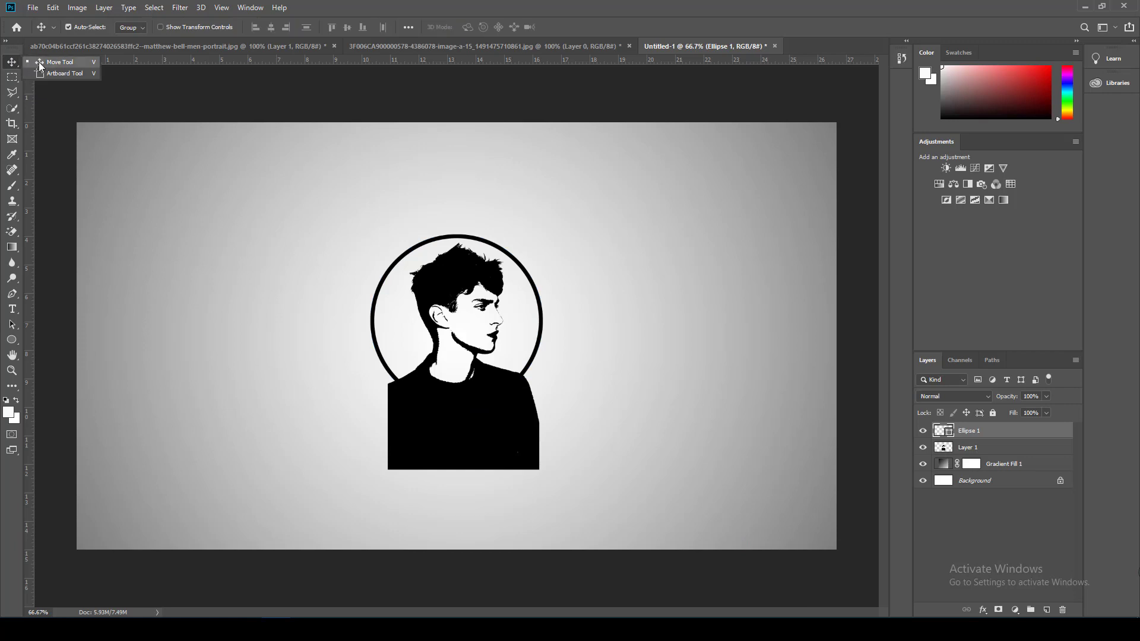
{"action": "left_click", "coordinate": [40, 63]}
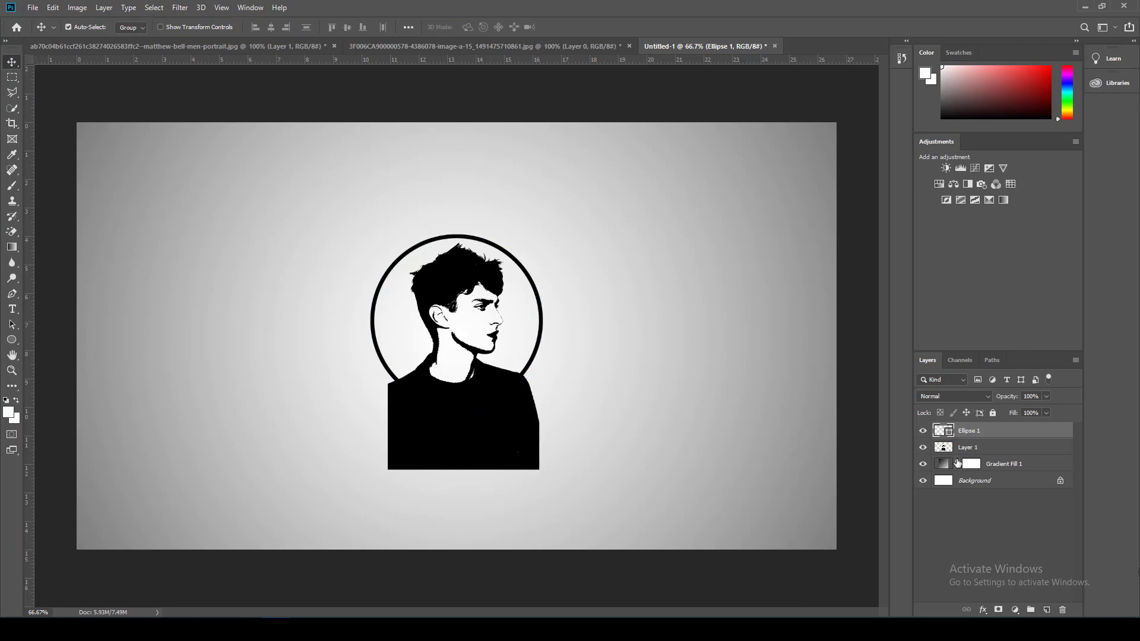
{"action": "left_click_drag", "start_coordinate": [946, 433], "coordinate": [949, 450]}
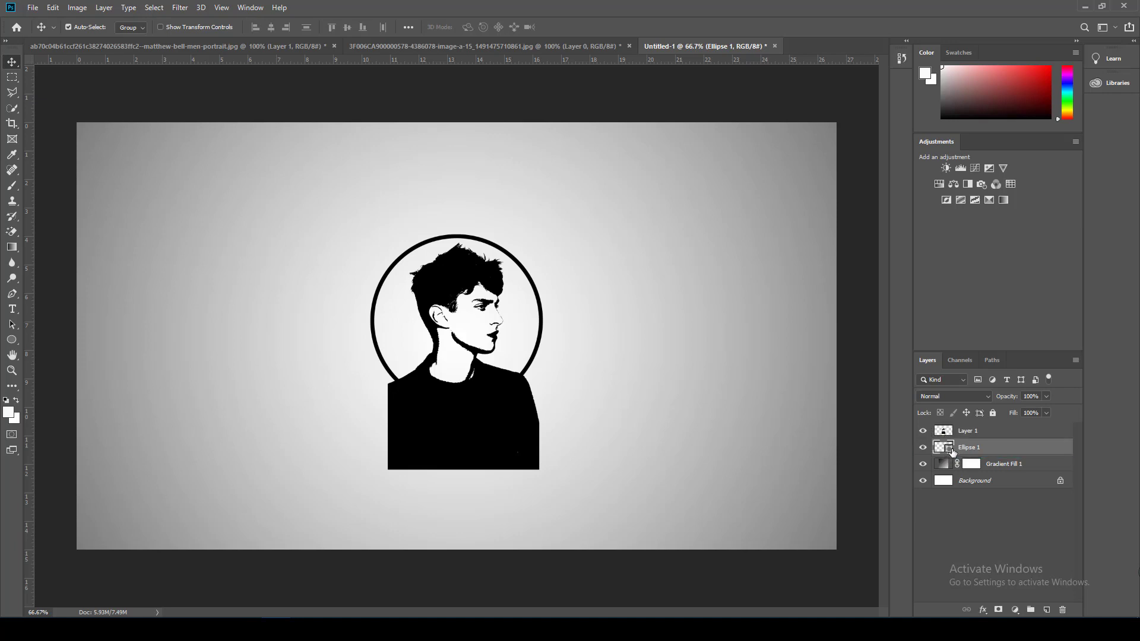
Load the circle shape as a selection and use it to add a layer mask to the portrait layer.
{"action": "key", "text": "ctrl"}
{"action": "left_click", "coordinate": [950, 451], "text": "ctrl"}
{"action": "left_click", "coordinate": [949, 436]}
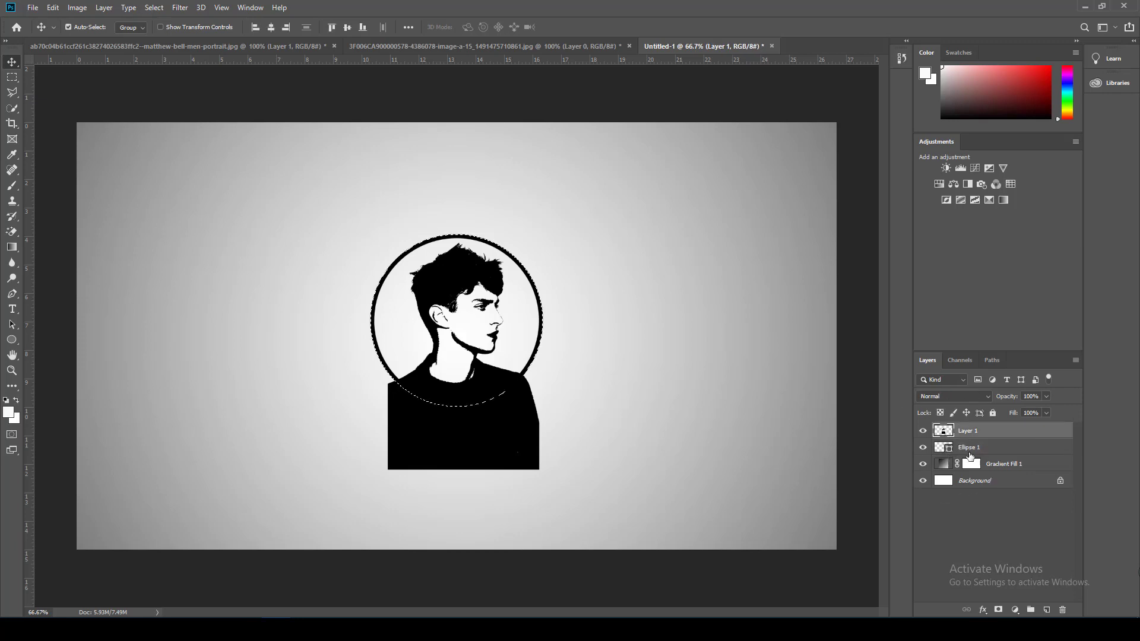
{"action": "left_click", "coordinate": [998, 610]}
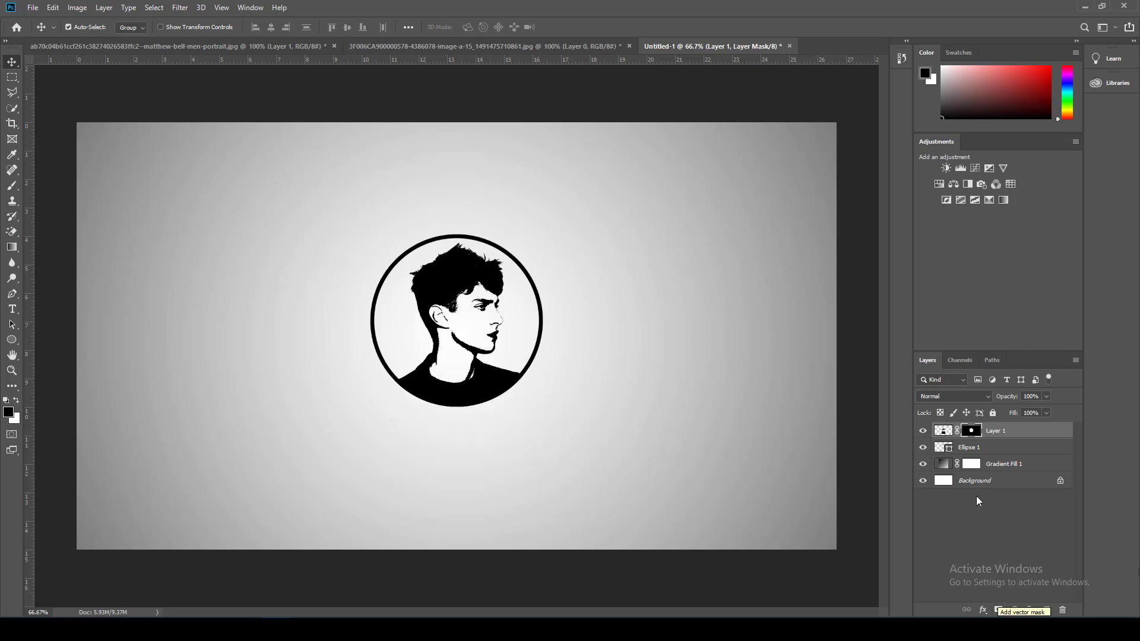
Scale the masked portrait image down to about 93% with Free Transform so it fits inside the ring.
{"action": "left_click", "coordinate": [944, 430]}
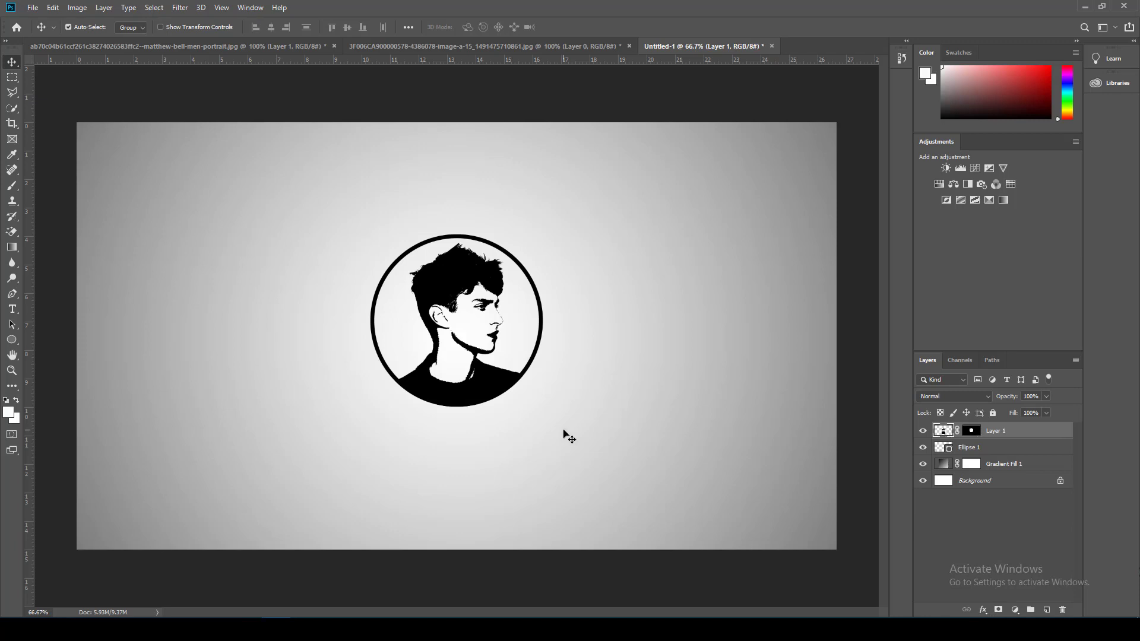
{"action": "key", "text": "ctrl+t"}
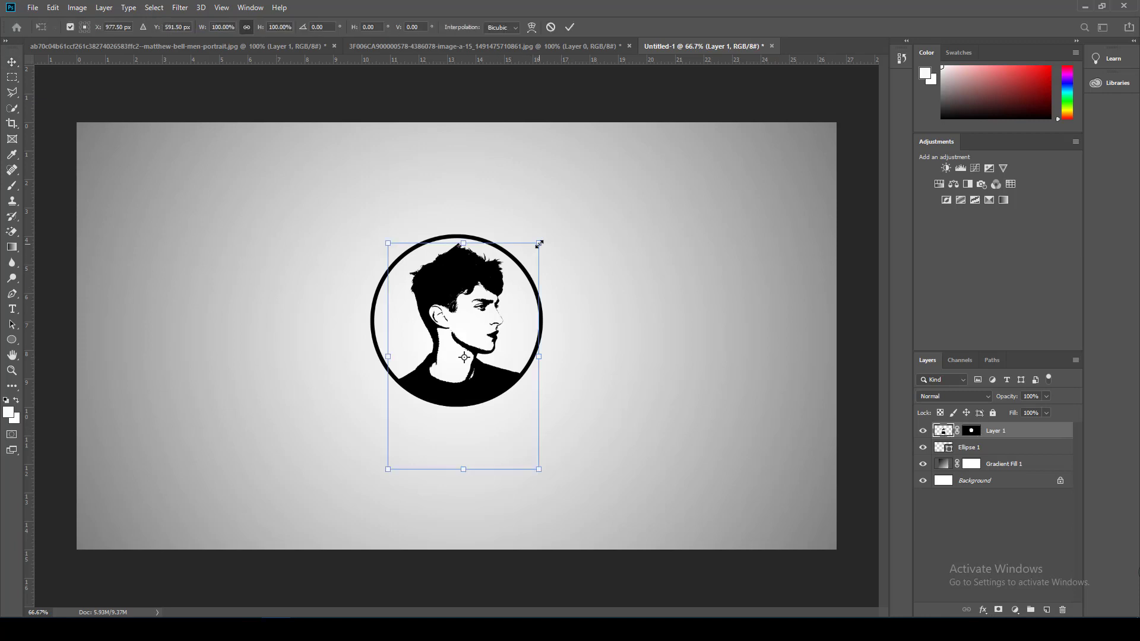
{"action": "left_click_drag", "start_coordinate": [539, 244], "coordinate": [534, 252]}
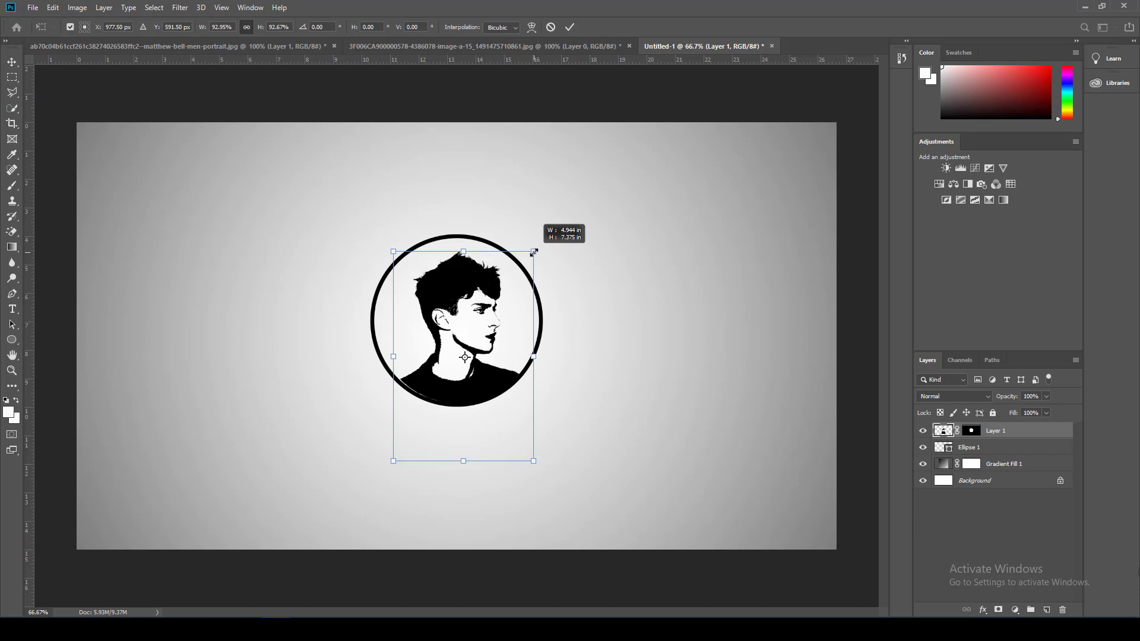
{"action": "left_click_drag", "start_coordinate": [533, 253], "coordinate": [534, 252]}
Nudge the scaled portrait down 6 px so the shoulders meet the ring, and apply the transform.
{"action": "key", "text": "Down"}
{"action": "key", "text": "Down"}
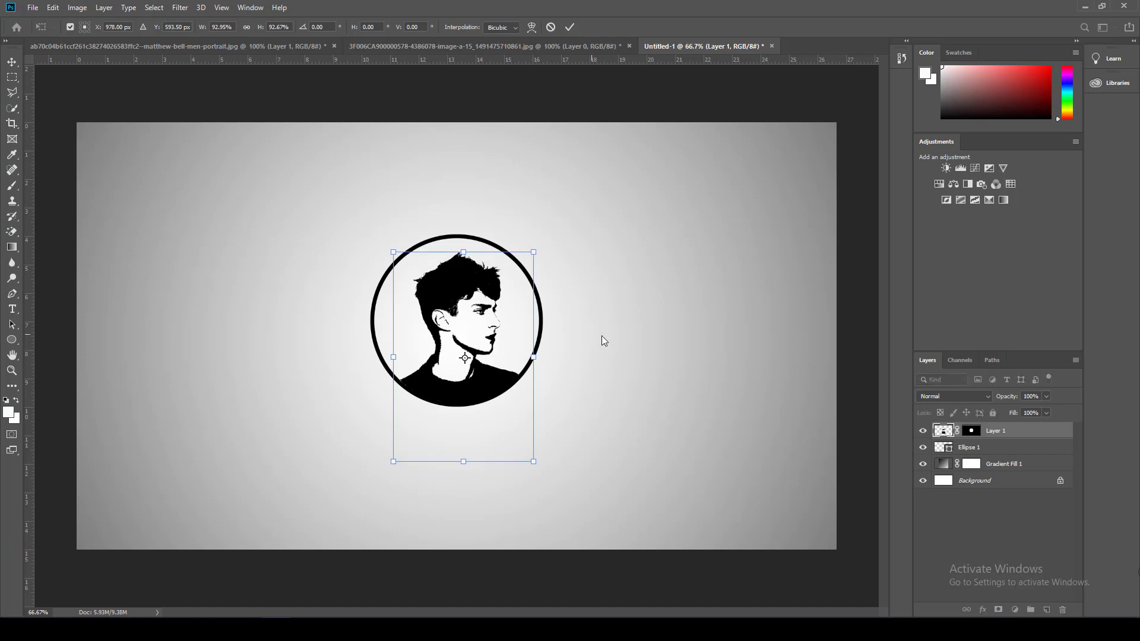
{"action": "scroll", "coordinate": [618, 337], "scroll_direction": "up", "scroll_amount": 3}
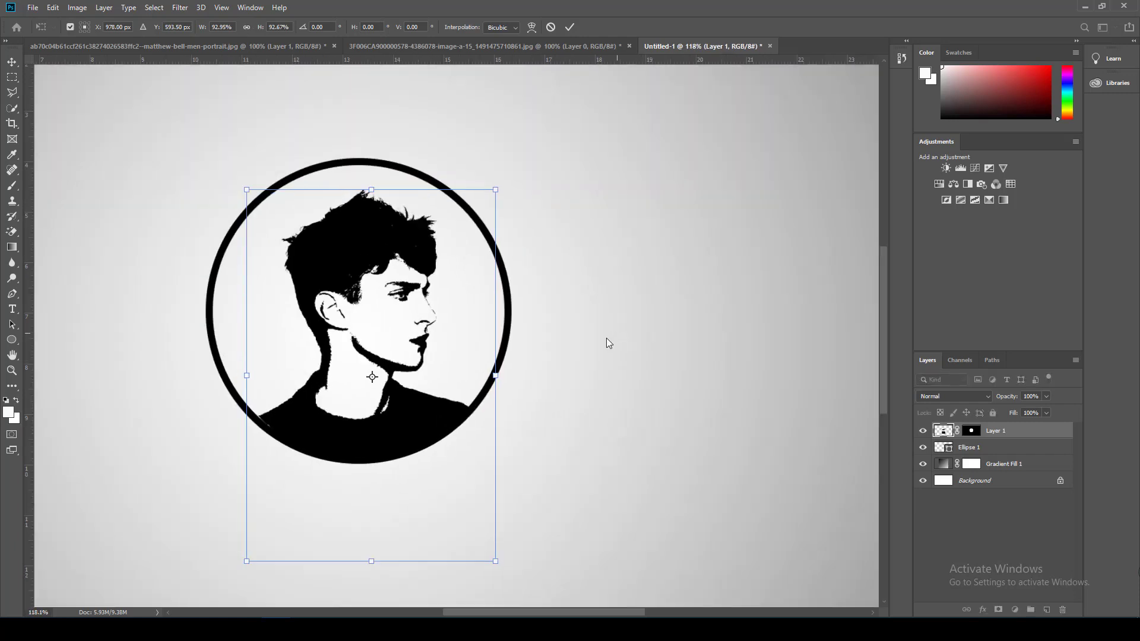
{"action": "key", "text": "alt+space"}
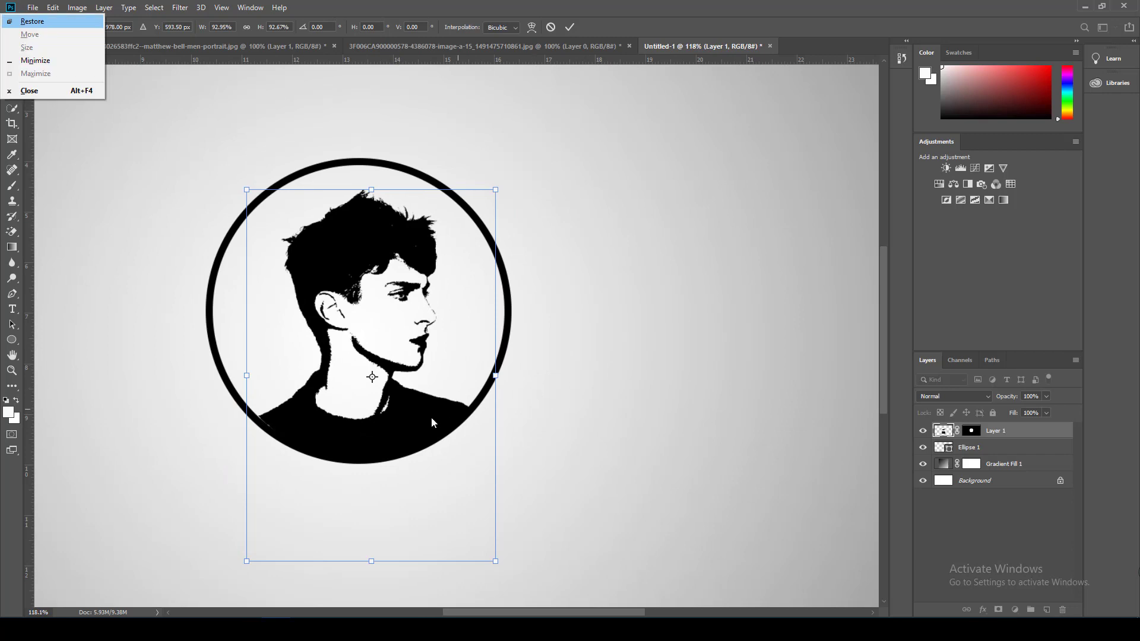
{"action": "key", "text": "Escape"}
{"action": "key", "text": "Down"}
{"action": "key", "text": "Down"}
{"action": "key", "text": "Down"}
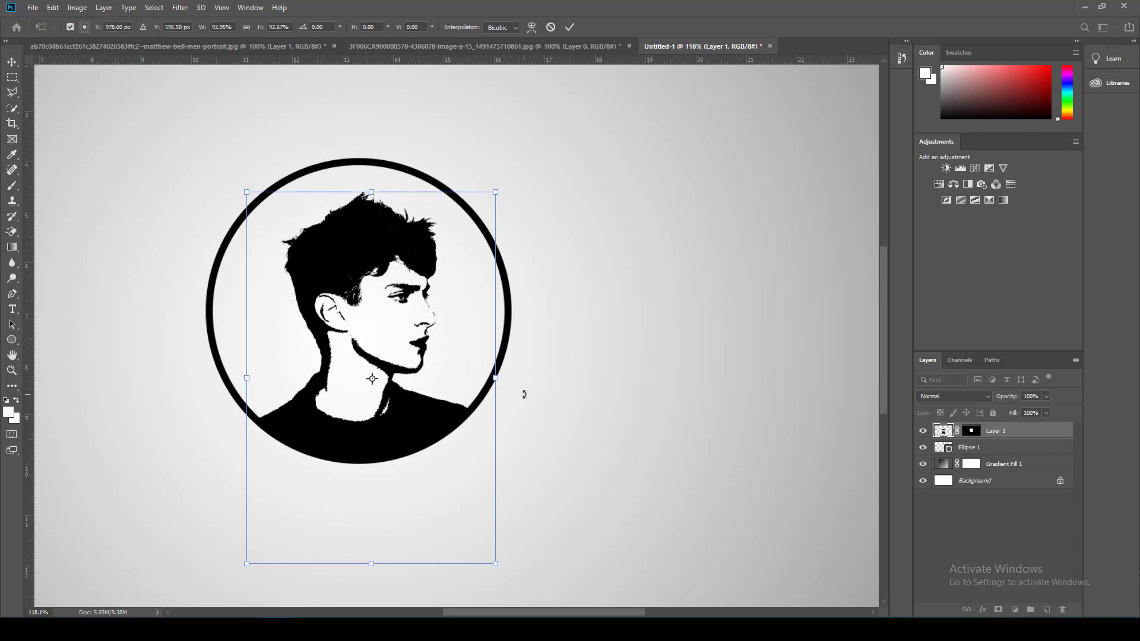
{"action": "key", "text": "Down"}
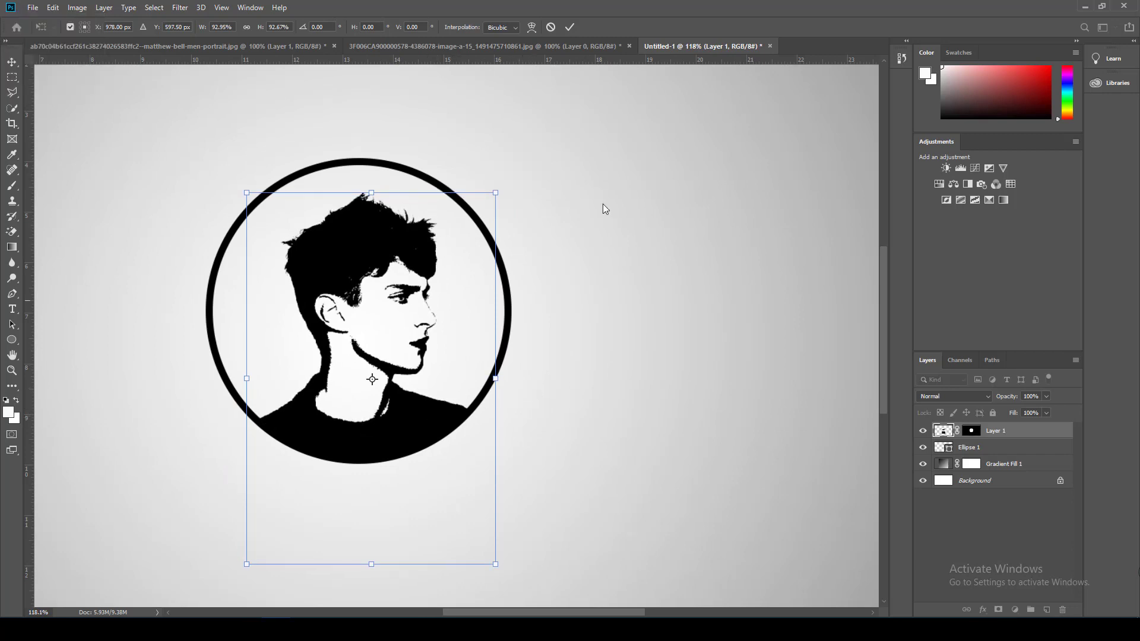
{"action": "left_click", "coordinate": [570, 28]}
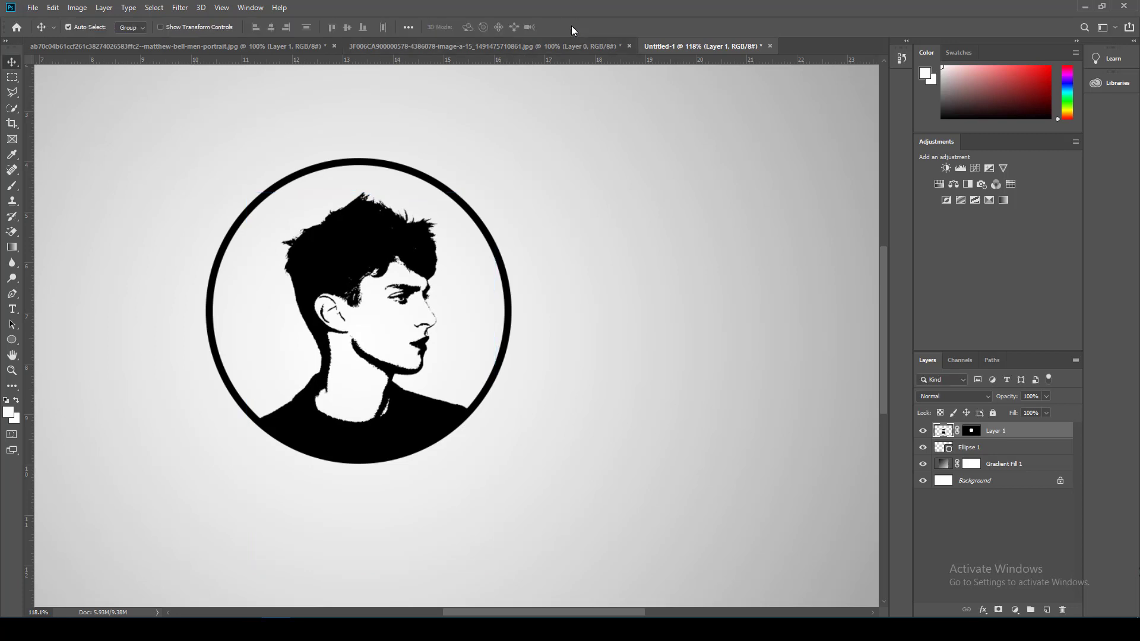
Check the circle layer by hiding and showing it, and duplicate it within Untitled-1 as Ellipse 1 copy.
{"action": "scroll", "coordinate": [561, 355], "scroll_direction": "down", "scroll_amount": 3}
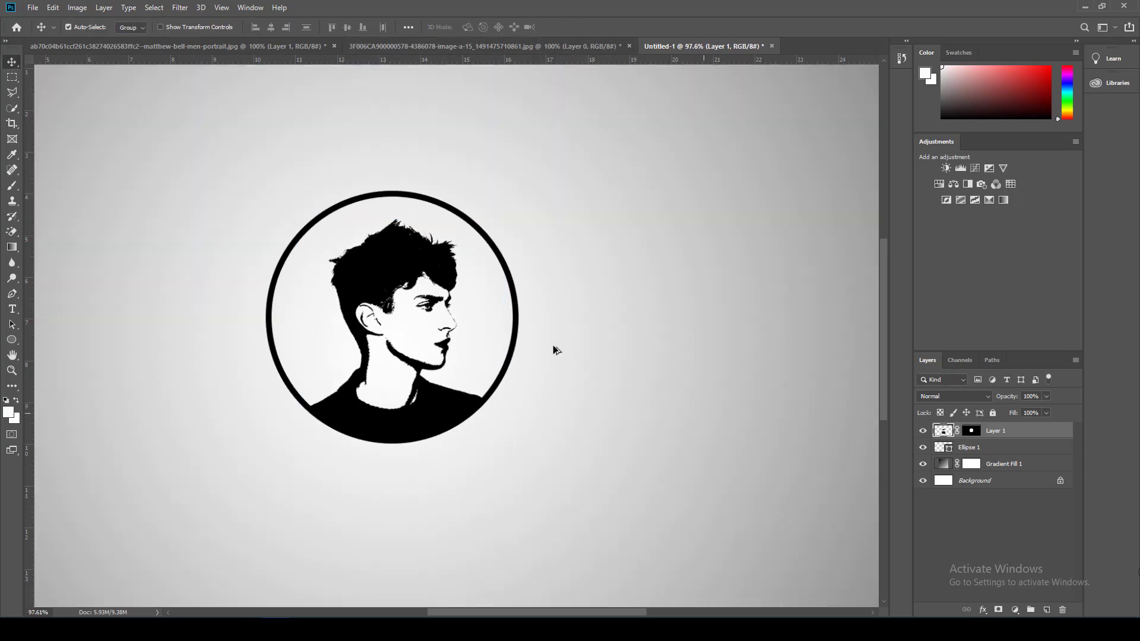
{"action": "left_click", "coordinate": [945, 447]}
{"action": "left_click", "coordinate": [923, 448]}
{"action": "left_click", "coordinate": [923, 449]}
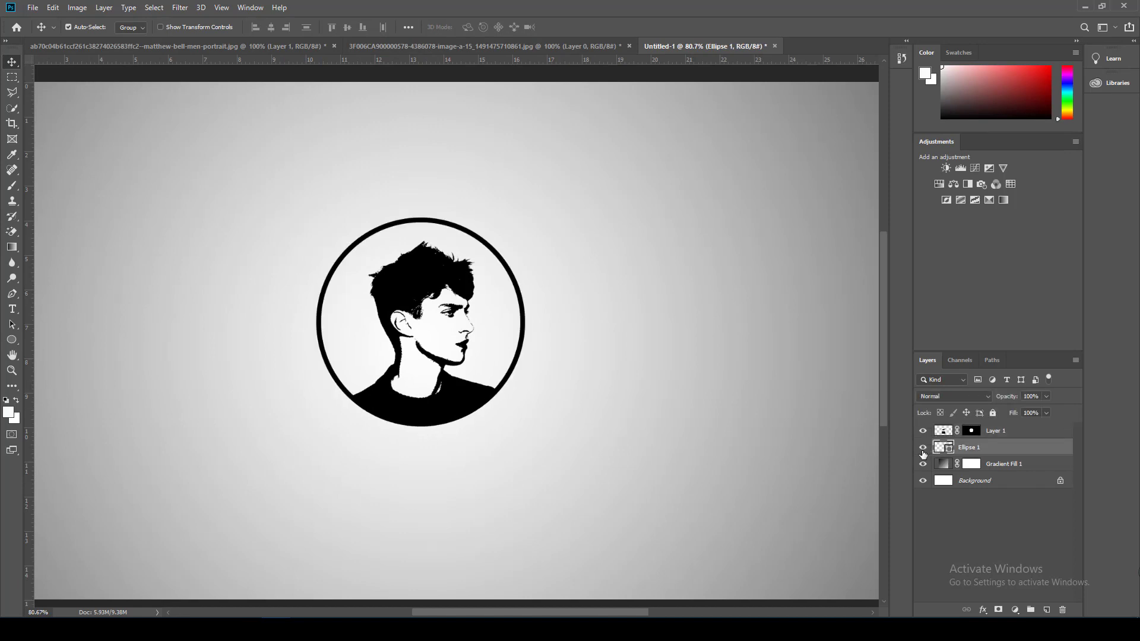
{"action": "left_click", "coordinate": [924, 450]}
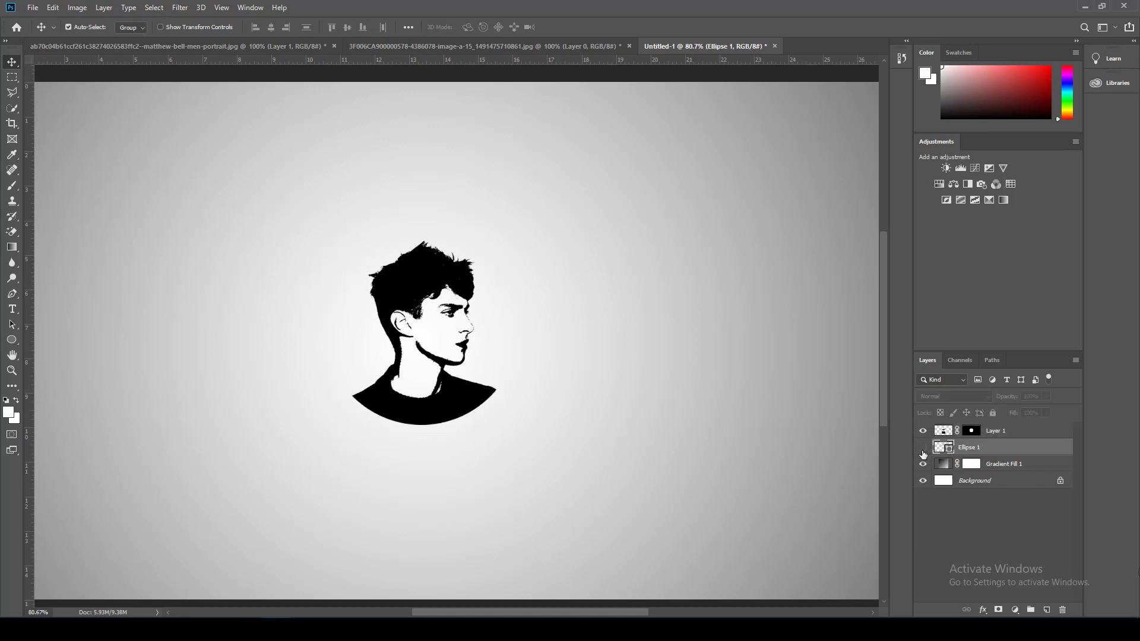
{"action": "left_click", "coordinate": [923, 450]}
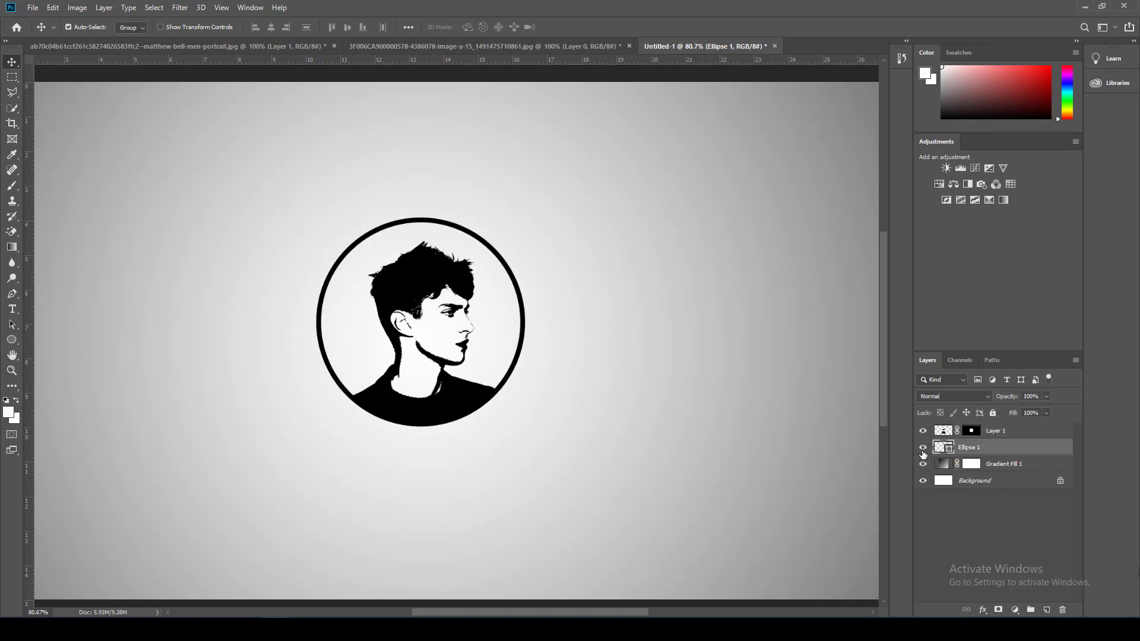
{"action": "right_click", "coordinate": [976, 448]}
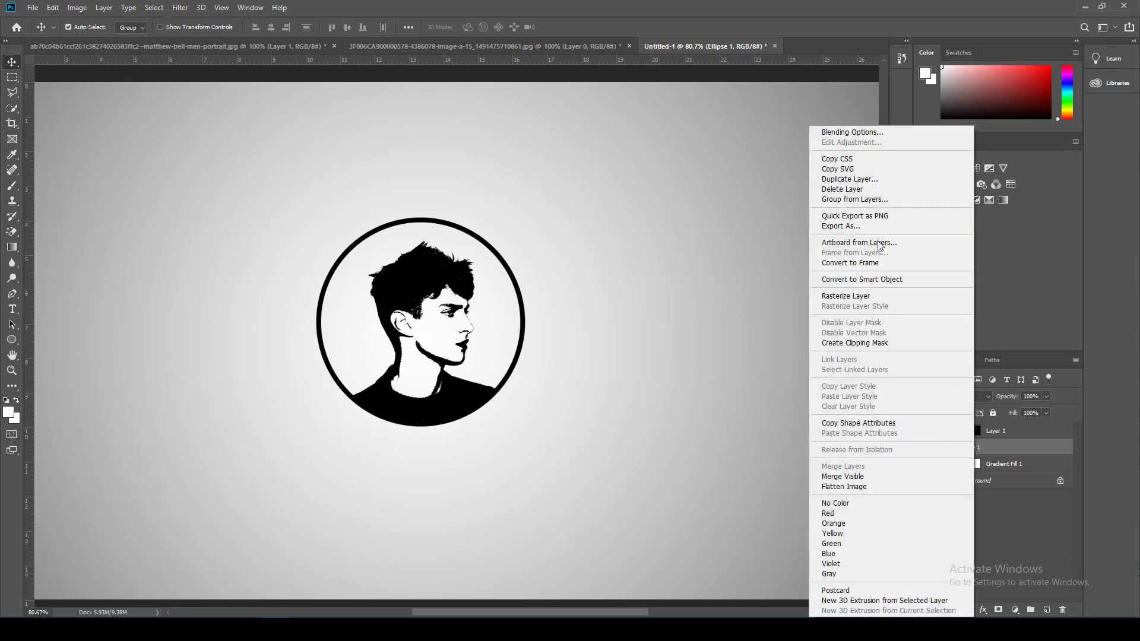
{"action": "left_click", "coordinate": [870, 179]}
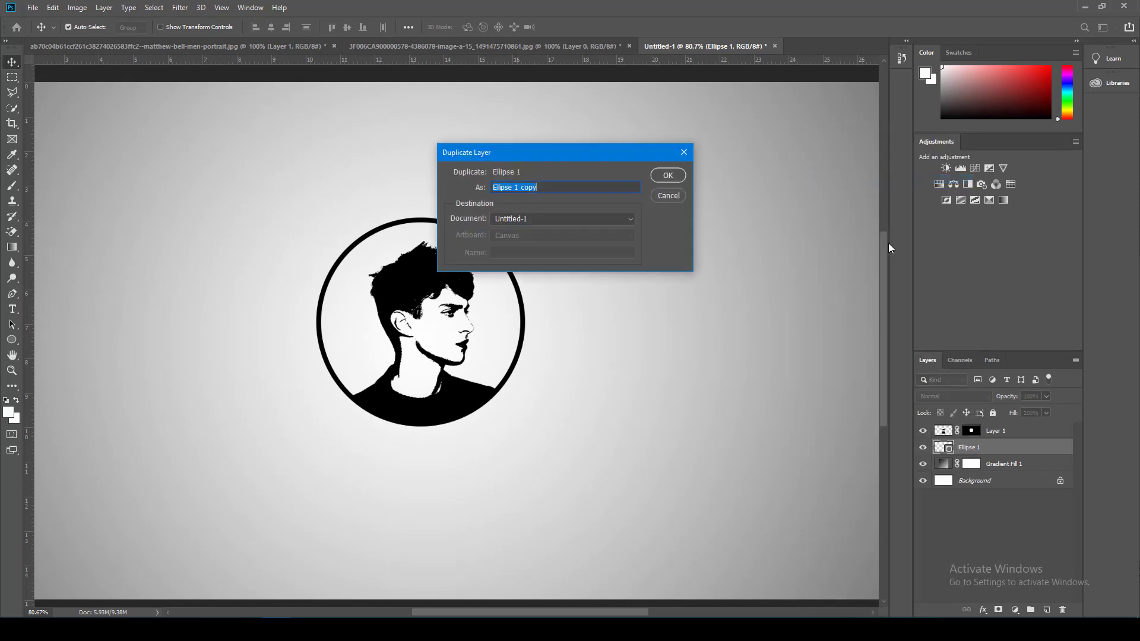
{"action": "left_click", "coordinate": [679, 174]}
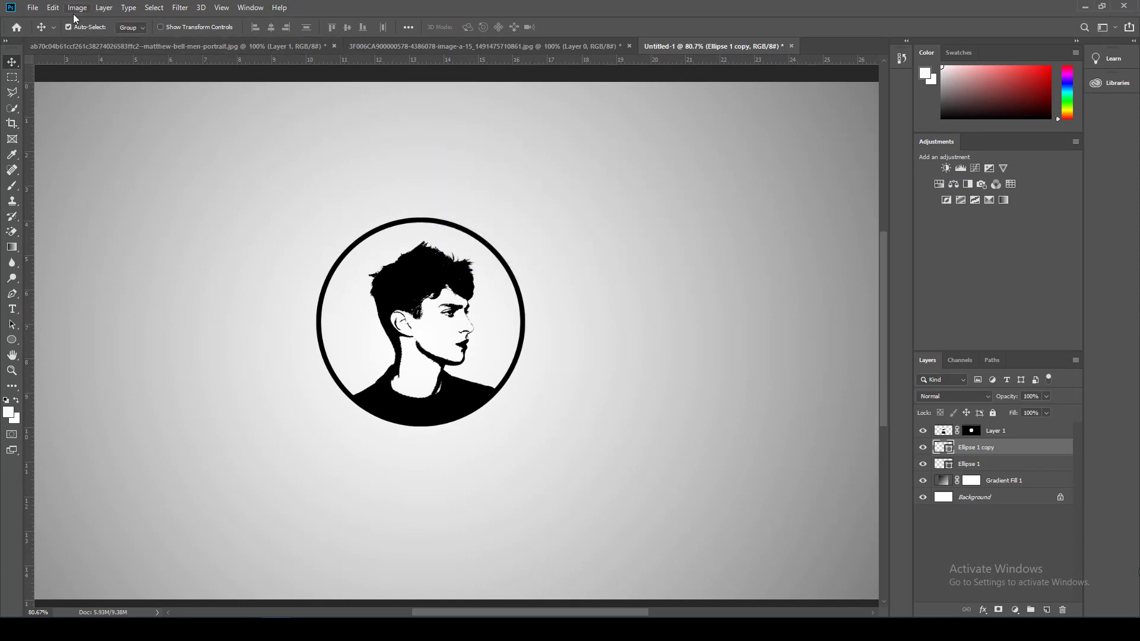
Scale the duplicated ring, Ellipse 1 copy, down to about 91% around its centre with Free Transform and apply it.
{"action": "left_click", "coordinate": [53, 7]}
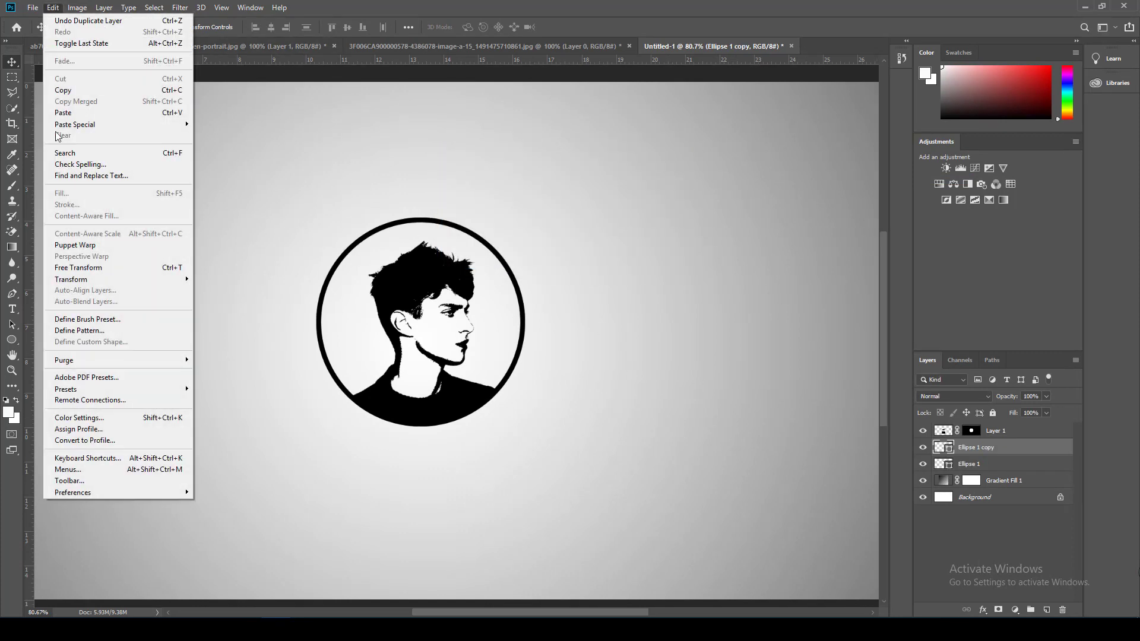
{"action": "left_click", "coordinate": [87, 268]}
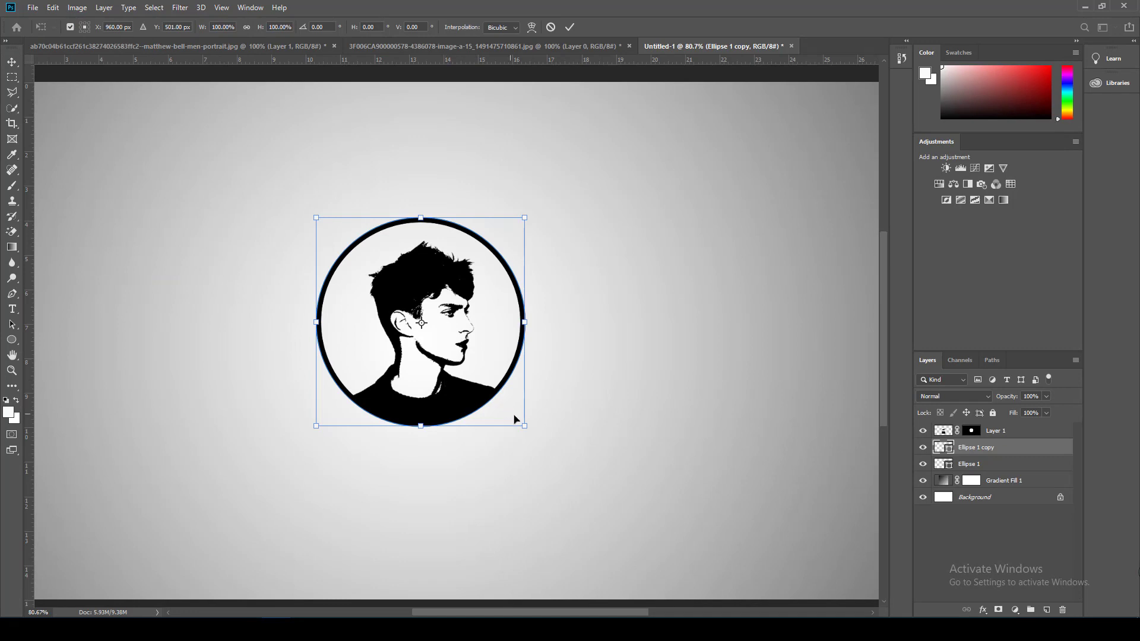
{"action": "left_click_drag", "start_coordinate": [523, 426], "coordinate": [510, 419]}
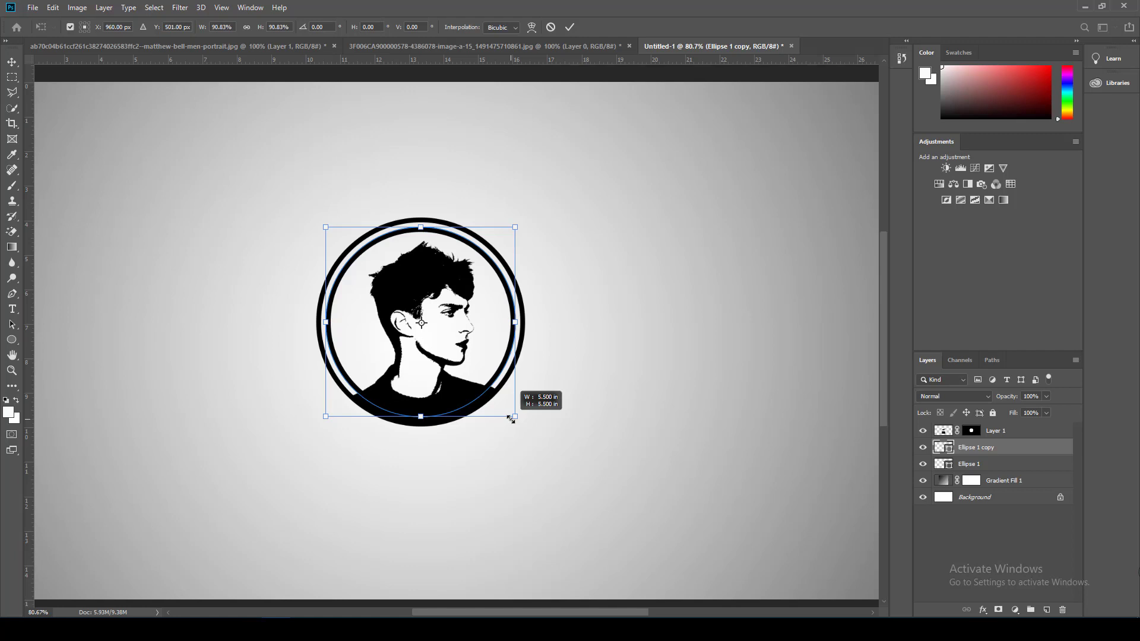
{"action": "left_click", "coordinate": [570, 27]}
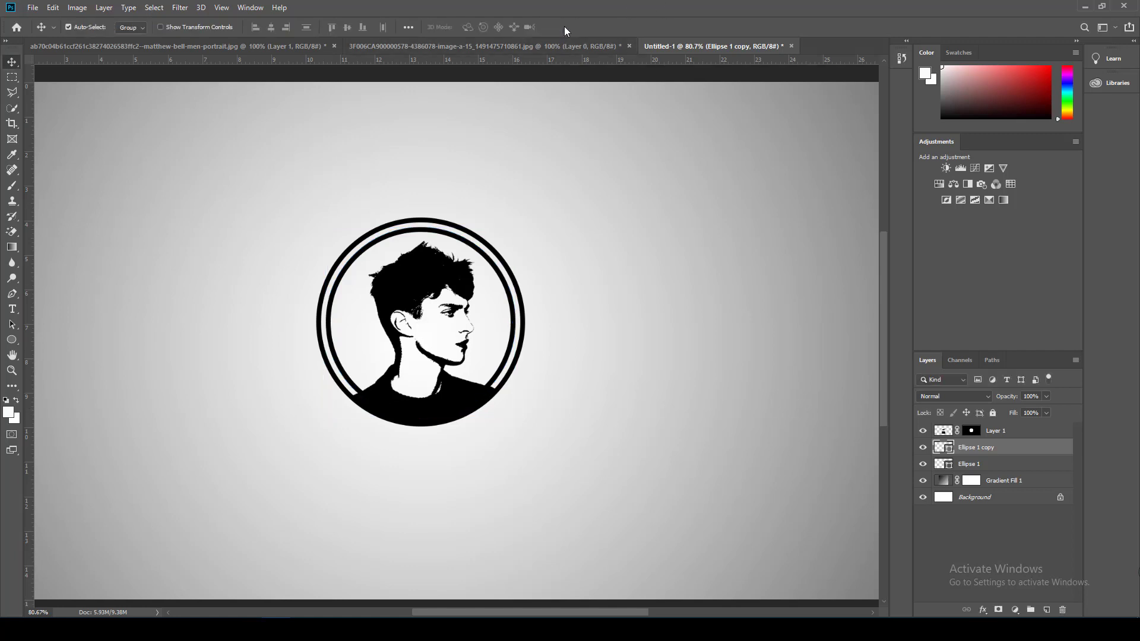
Give the inner ring a 2 px stroke with the dashed line style.
{"action": "left_click", "coordinate": [11, 341]}
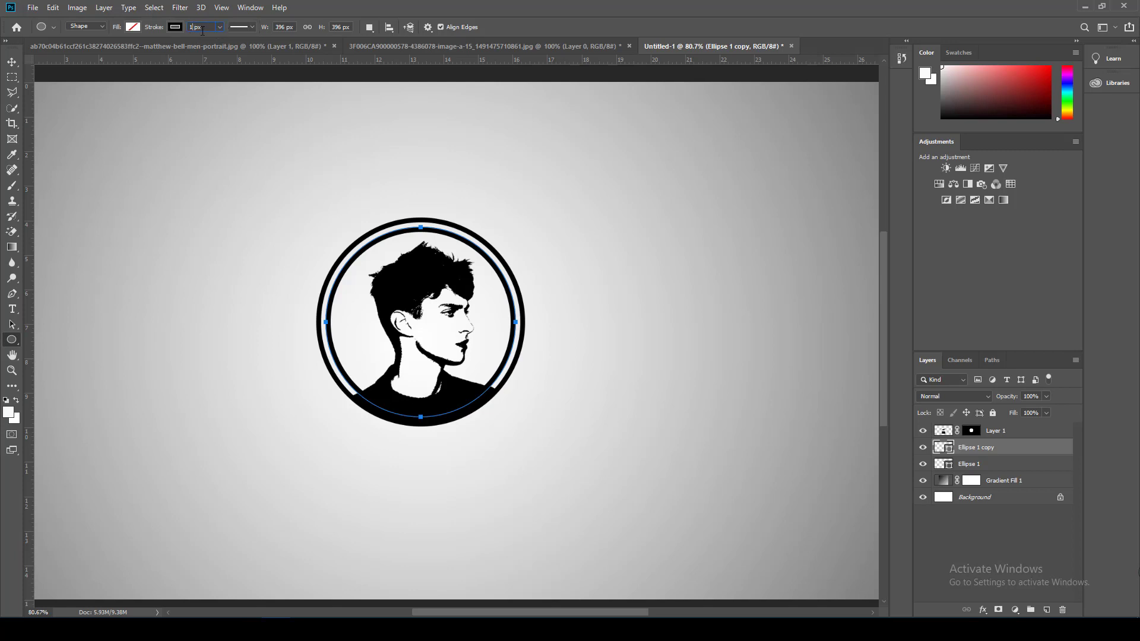
{"action": "key", "text": "Return"}
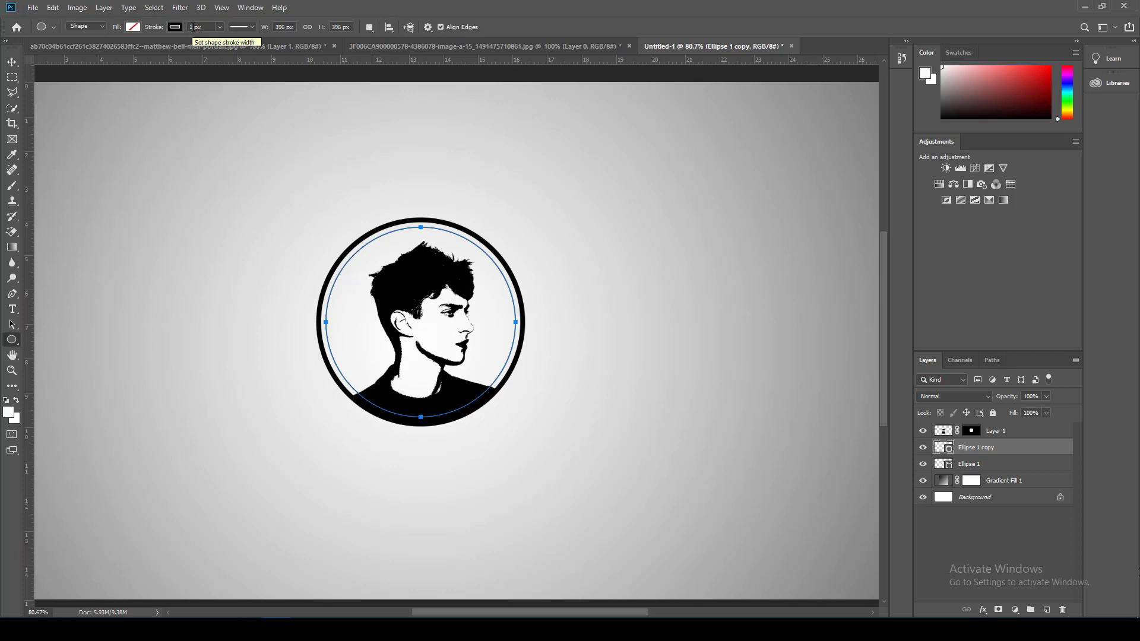
{"action": "left_click", "coordinate": [191, 27]}
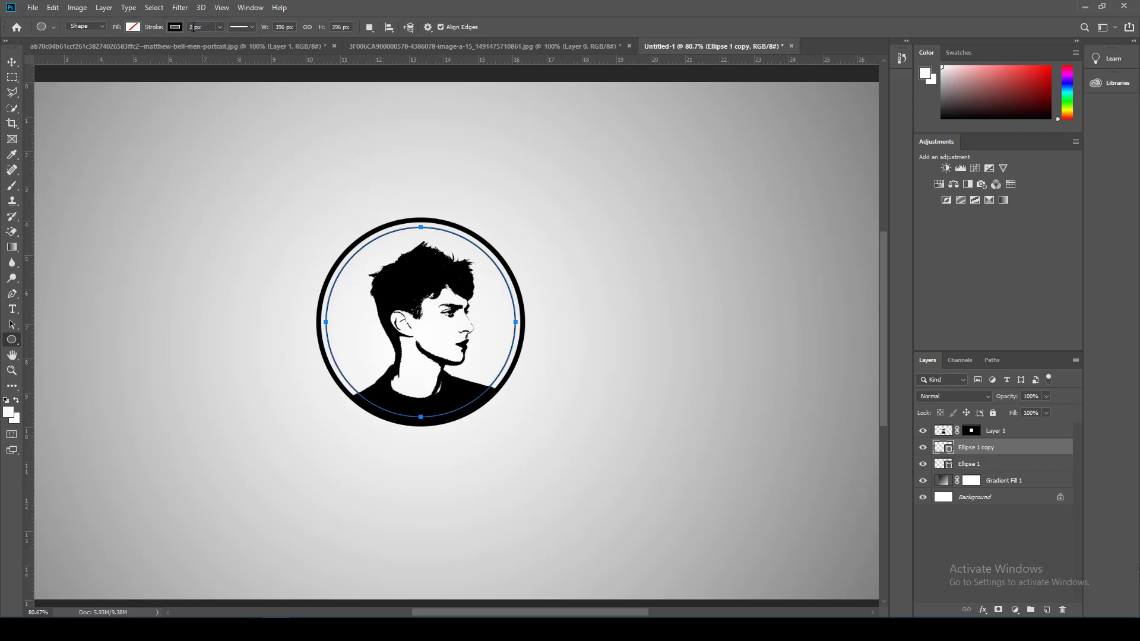
{"action": "left_click", "coordinate": [241, 27]}
{"action": "left_click", "coordinate": [238, 86]}
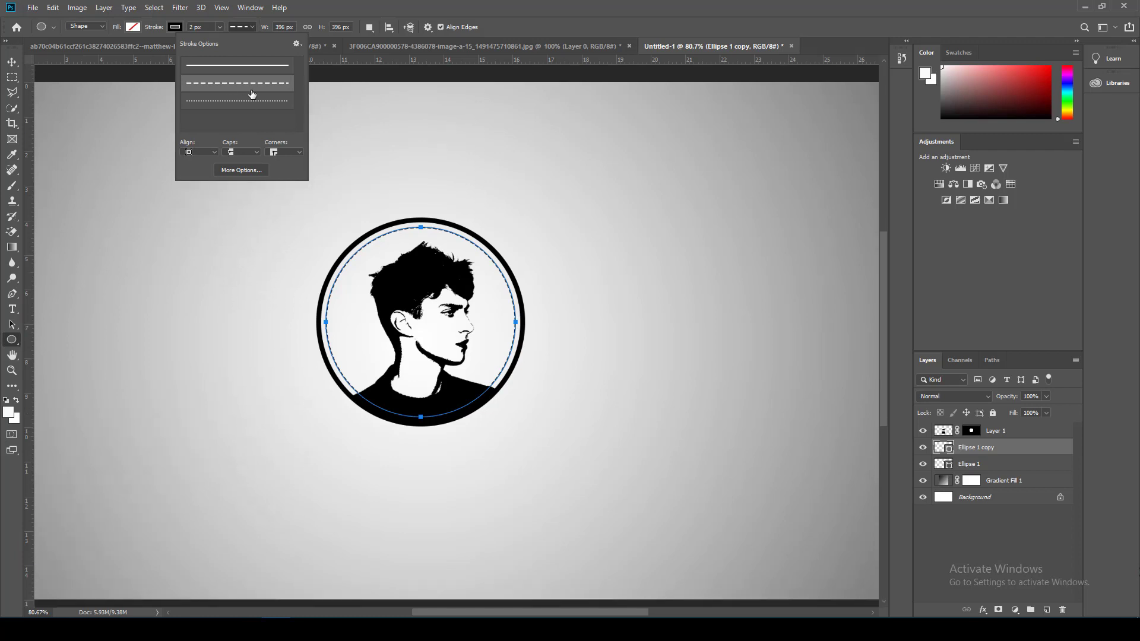
{"action": "left_click", "coordinate": [14, 62]}
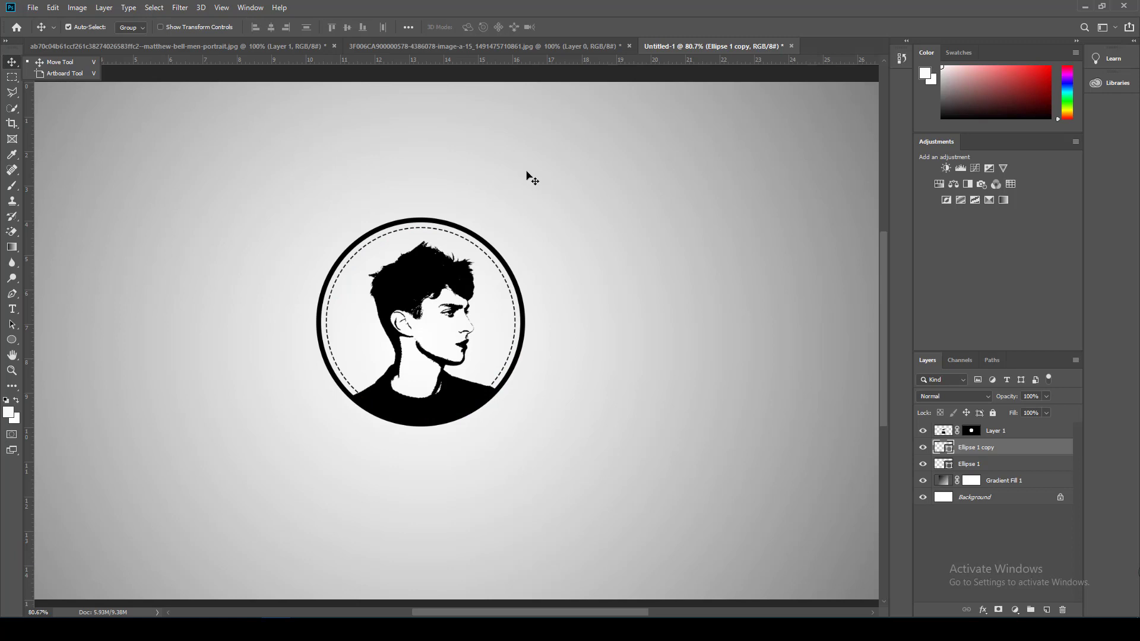
{"action": "left_click", "coordinate": [63, 65]}
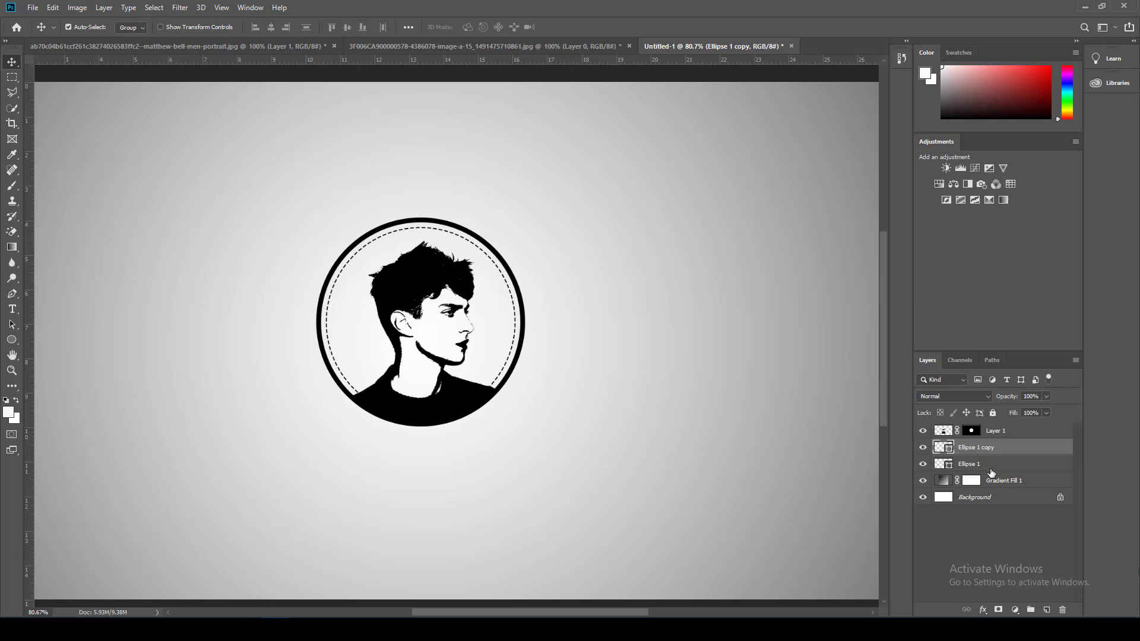
Select Layer 1, Ellipse 1 copy and Ellipse 1 together and group them.
{"action": "left_click", "coordinate": [991, 469]}
{"action": "left_click", "coordinate": [1003, 445], "text": "ctrl"}
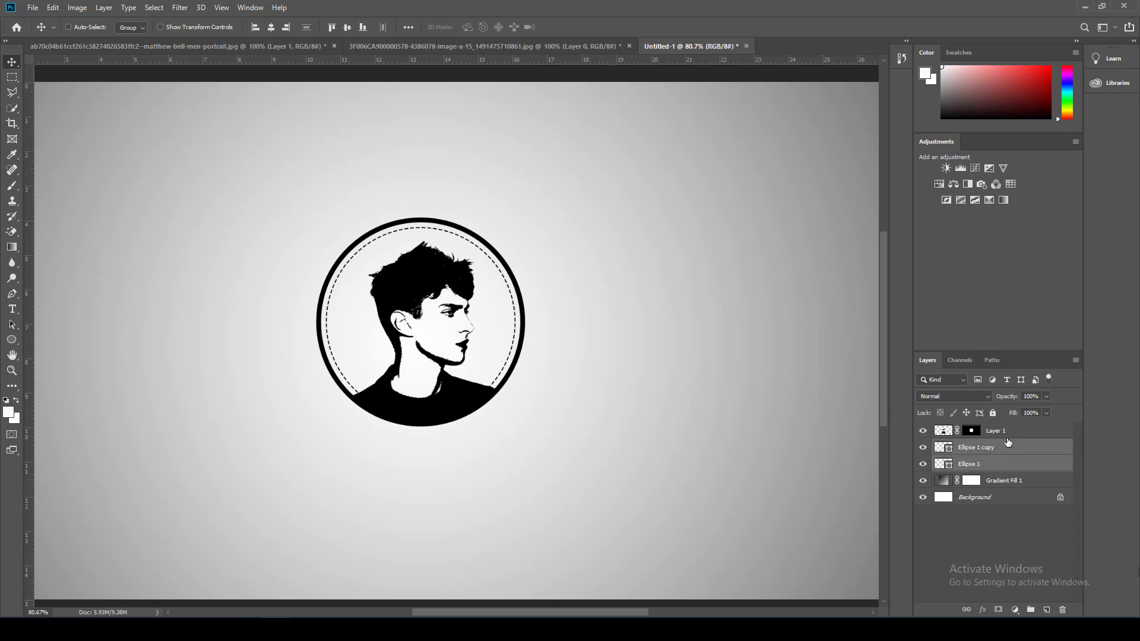
{"action": "left_click", "coordinate": [1009, 436], "text": "ctrl"}
{"action": "left_click", "coordinate": [1000, 465]}
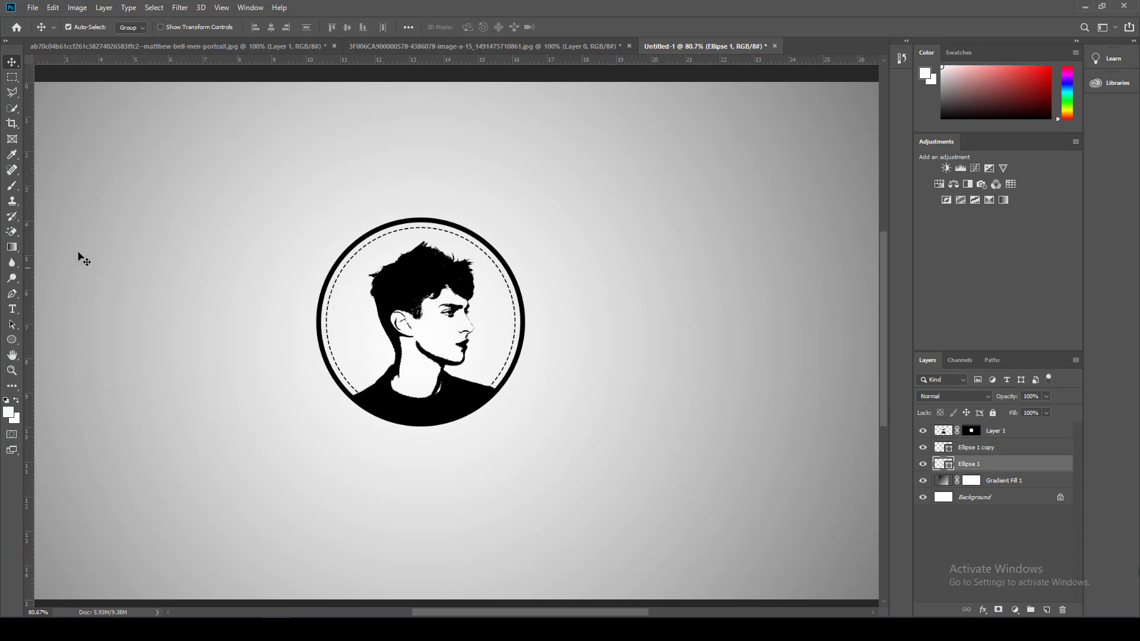
{"action": "left_click", "coordinate": [13, 309]}
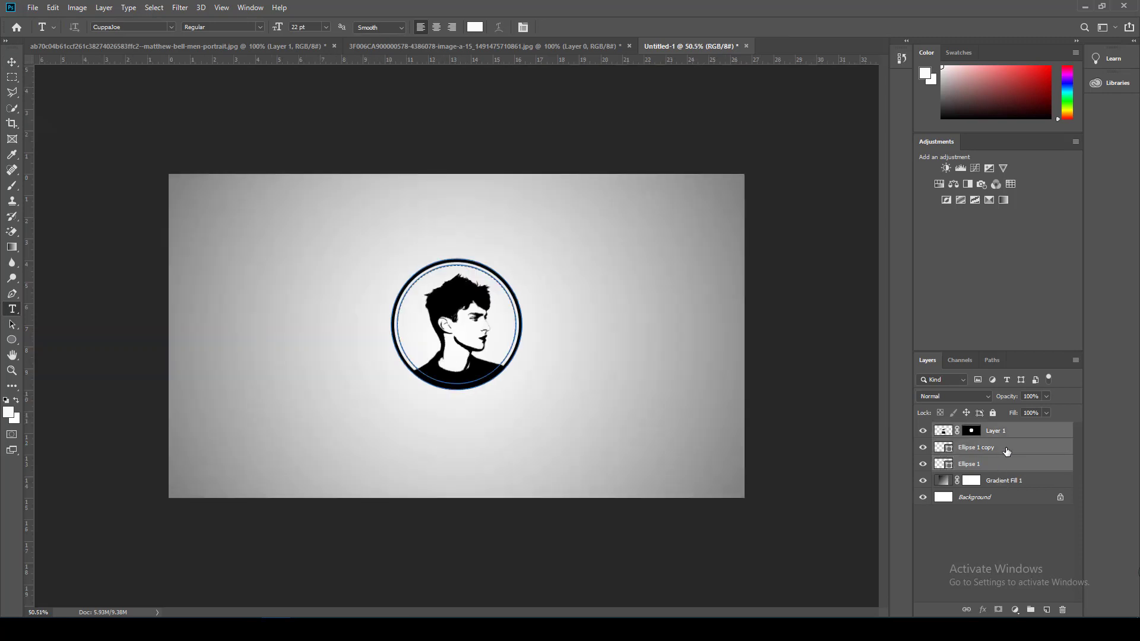
{"action": "key", "text": "ctrl+g"}
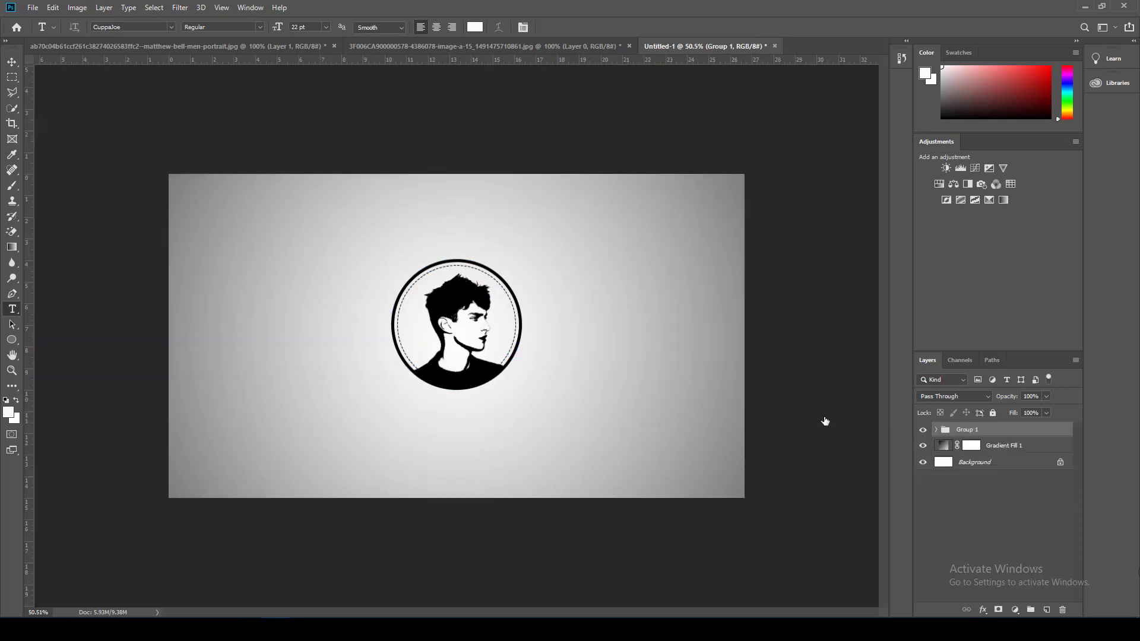
Scale the portrait-and-rings group down to about 87% with Free Transform and apply it.
{"action": "key", "text": "ctrl+t"}
{"action": "left_click_drag", "start_coordinate": [523, 259], "coordinate": [512, 270]}
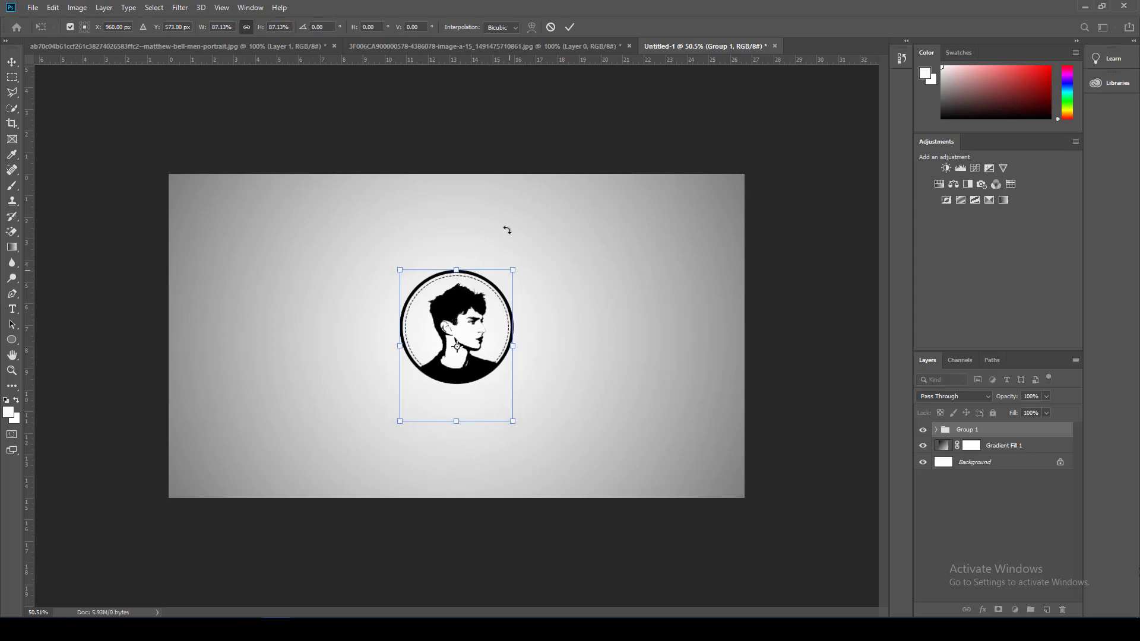
{"action": "left_click", "coordinate": [569, 28]}
Add the text "Face LOgo" below the ring in the CuppaJoe font and colour it black.
{"action": "key", "text": "t"}
{"action": "scroll", "coordinate": [592, 291], "scroll_direction": "up", "scroll_amount": 1}
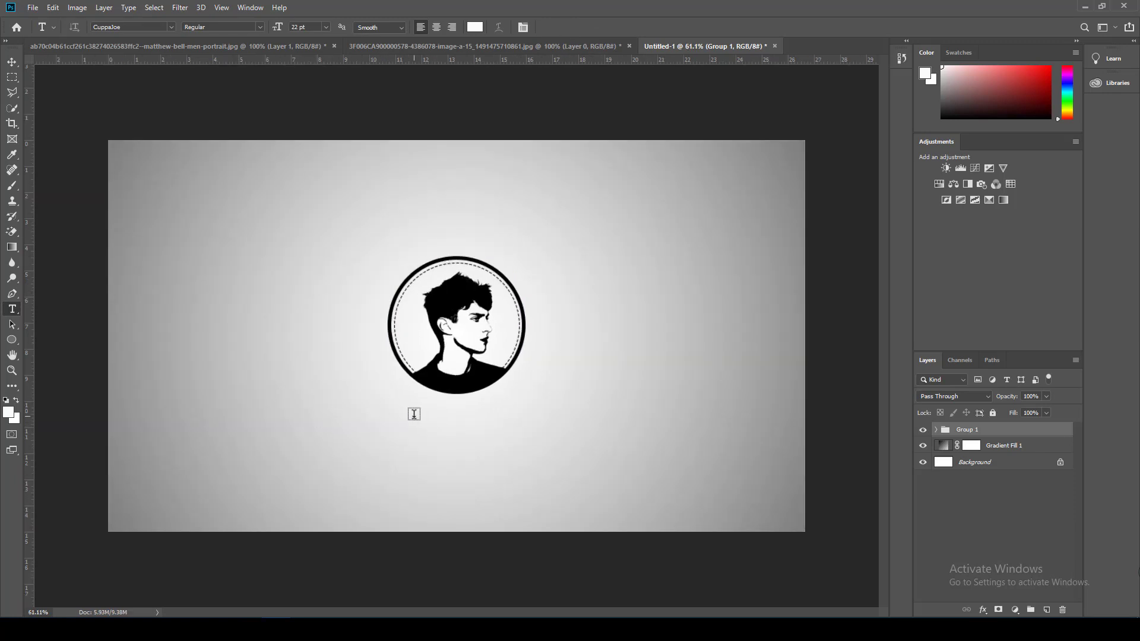
{"action": "left_click", "coordinate": [435, 414]}
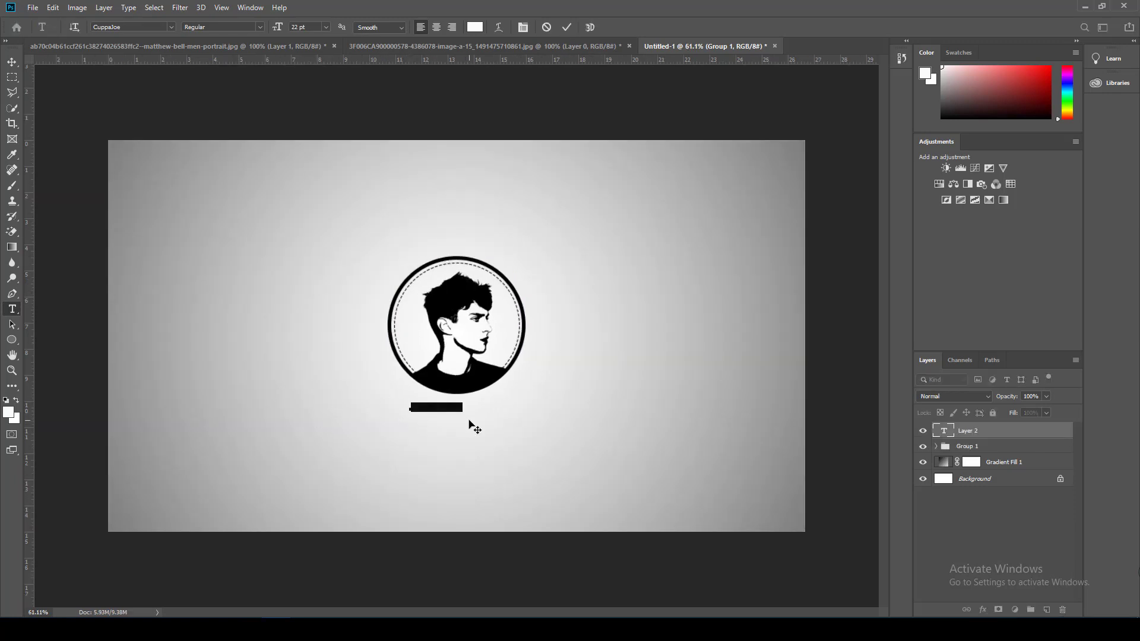
{"action": "key", "text": "BackSpace"}
{"action": "key", "text": "ctrl+a"}
{"action": "left_click", "coordinate": [476, 26]}
{"action": "type", "text": "000000"}
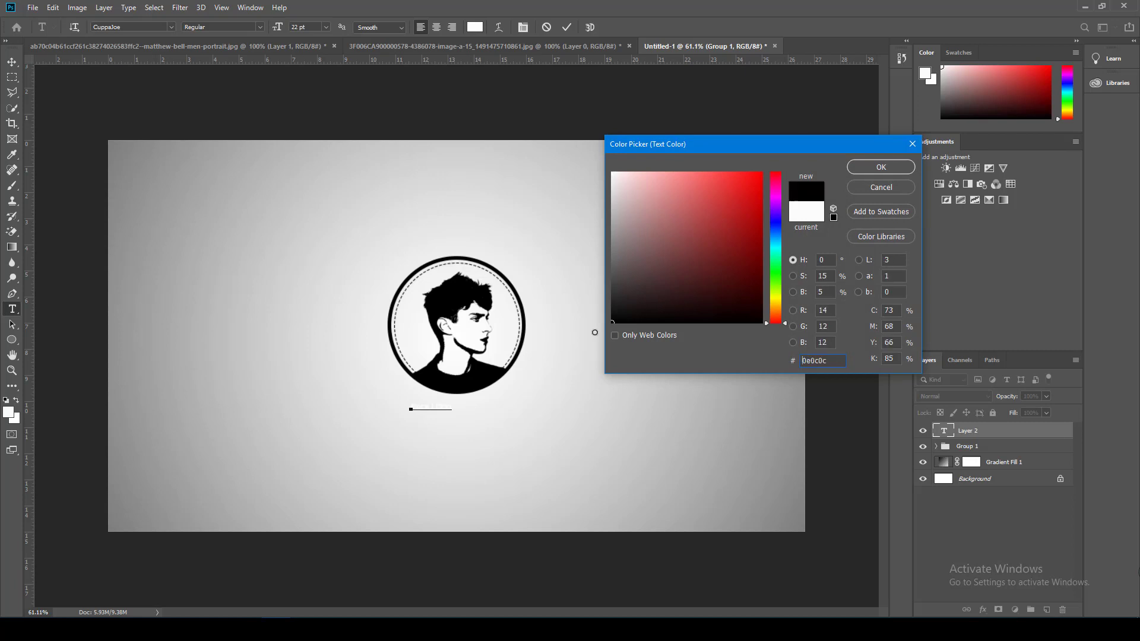
{"action": "left_click", "coordinate": [881, 168]}
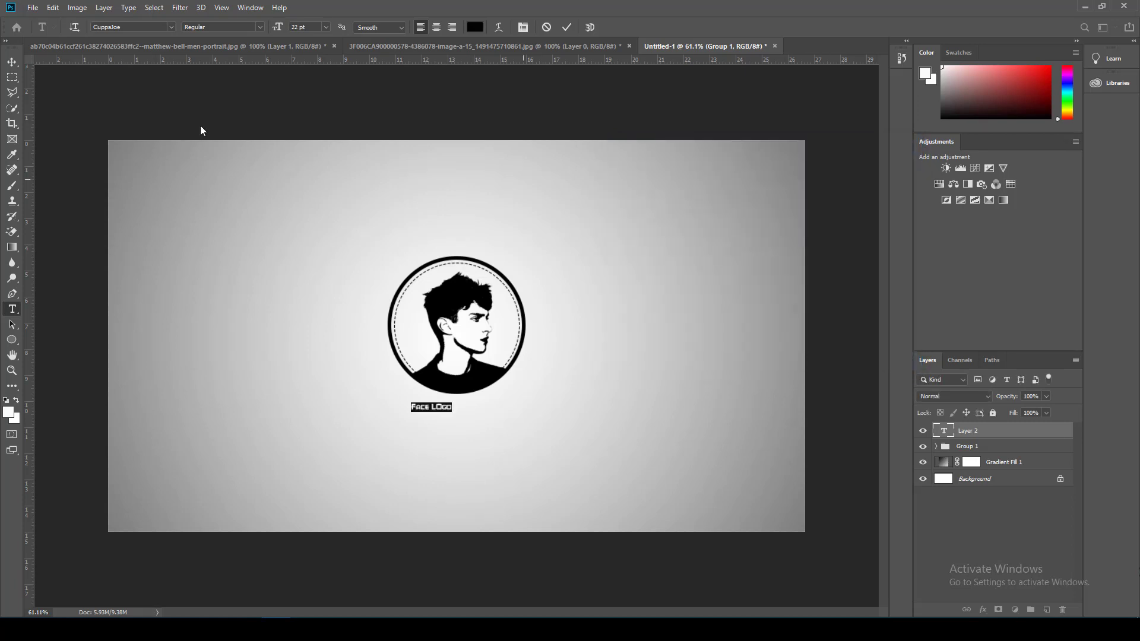
Enlarge the text with Free Transform to about the ring's width and place it directly under the ring.
{"action": "left_click", "coordinate": [12, 62]}
{"action": "key", "text": "ctrl+t"}
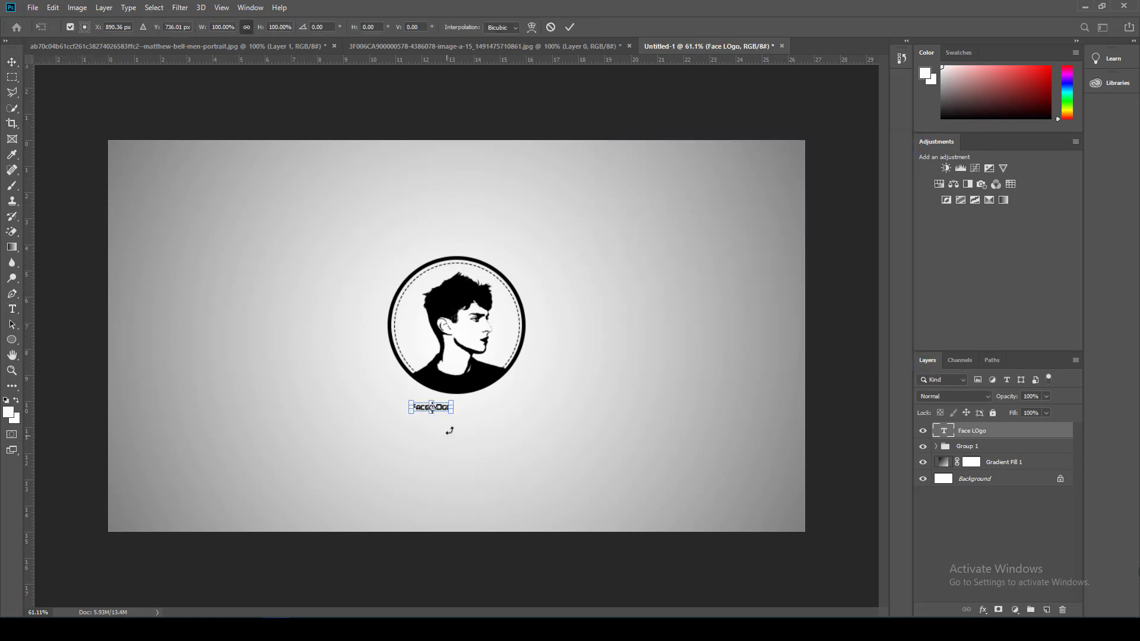
{"action": "left_click_drag", "start_coordinate": [469, 414], "coordinate": [518, 424]}
{"action": "key", "text": "Return"}
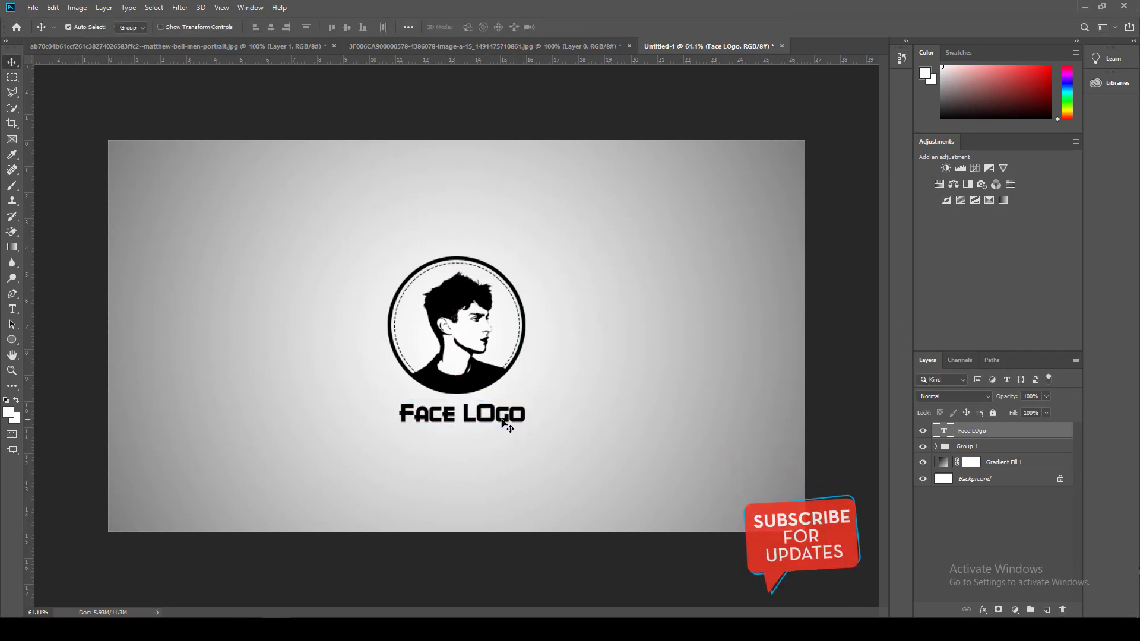
Correct the text's capitalisation so that it reads "Face Logo".
{"action": "double_click", "coordinate": [502, 418]}
{"action": "left_click_drag", "start_coordinate": [478, 415], "coordinate": [520, 414]}
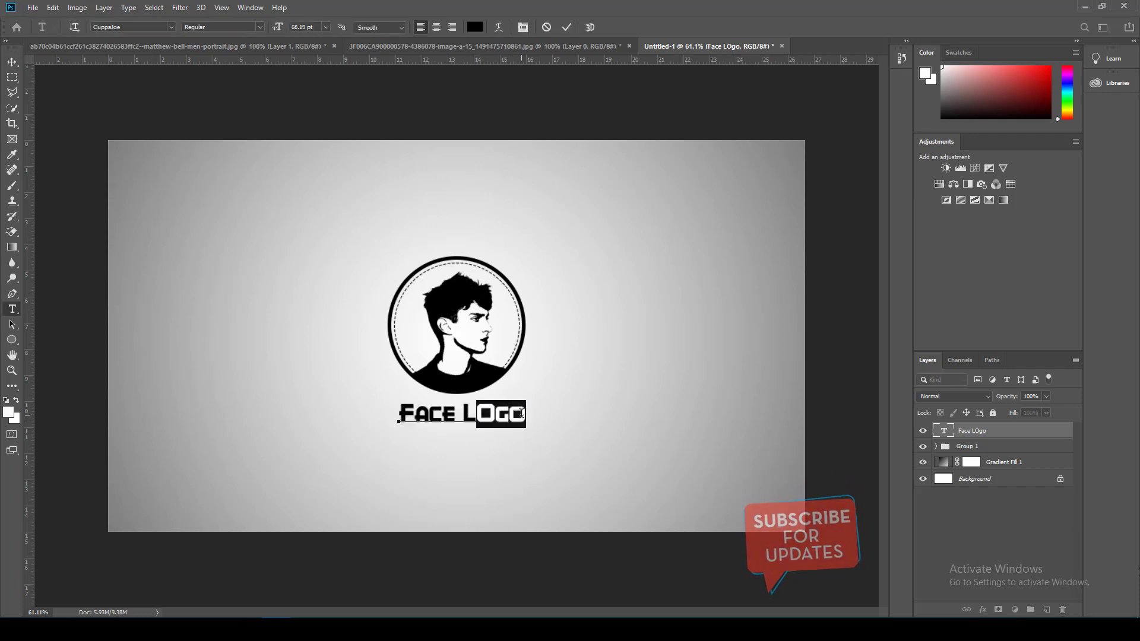
{"action": "type", "text": "ogo"}
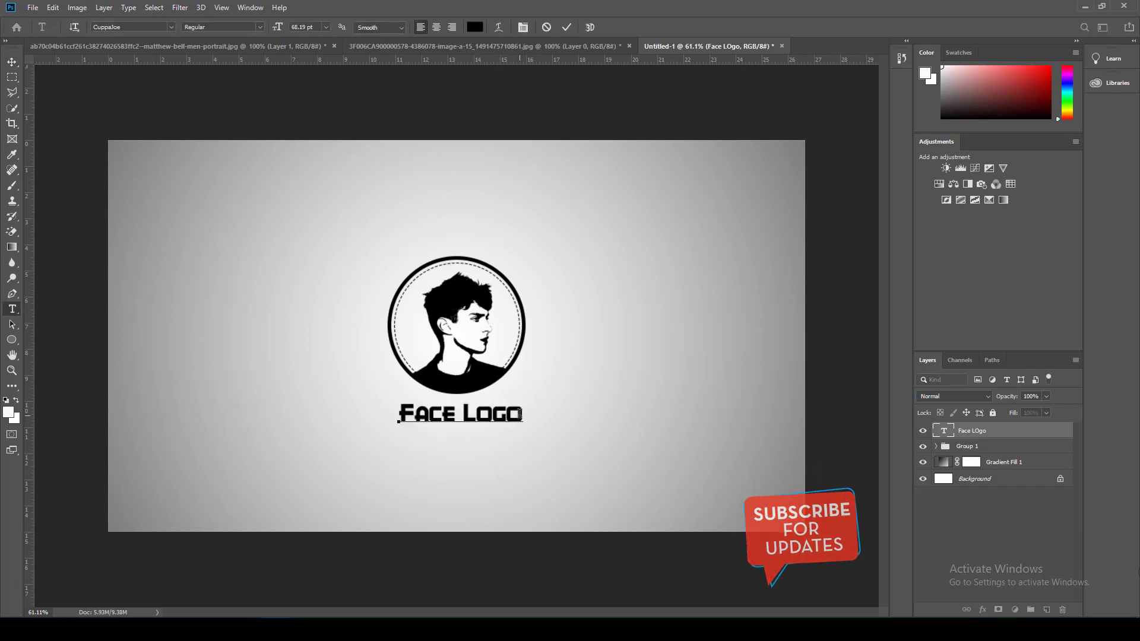
{"action": "left_click", "coordinate": [12, 62]}
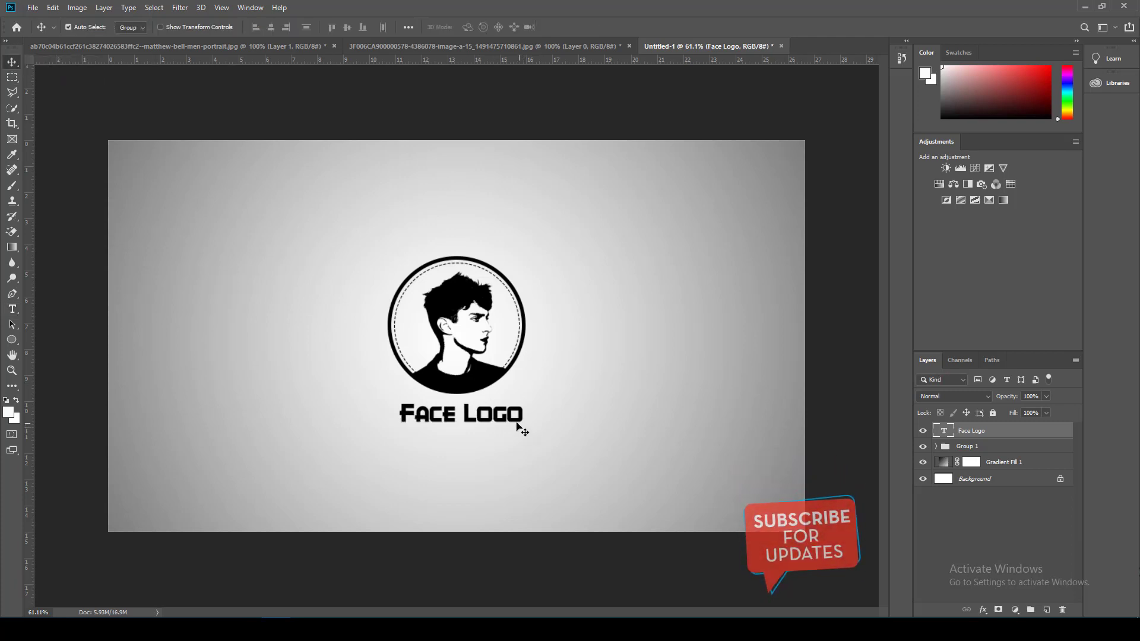
Enlarge the Face Logo text slightly around its centre so it extends past both sides of the ring.
{"action": "key", "text": "ctrl+t"}
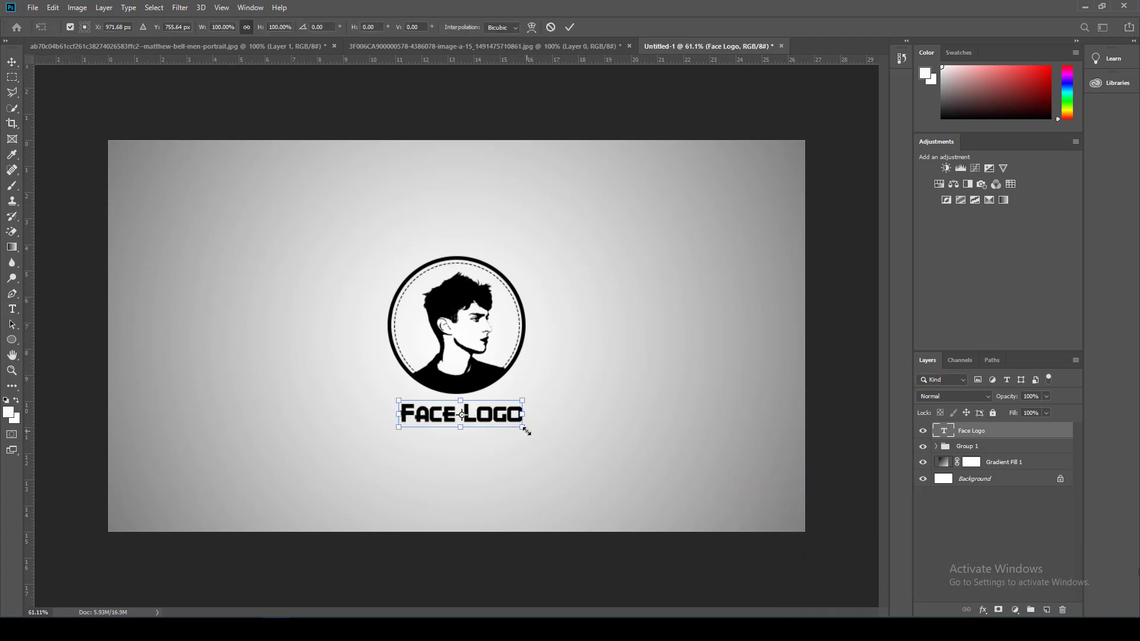
{"action": "left_click_drag", "start_coordinate": [524, 431], "coordinate": [538, 435]}
{"action": "key", "text": "Return"}
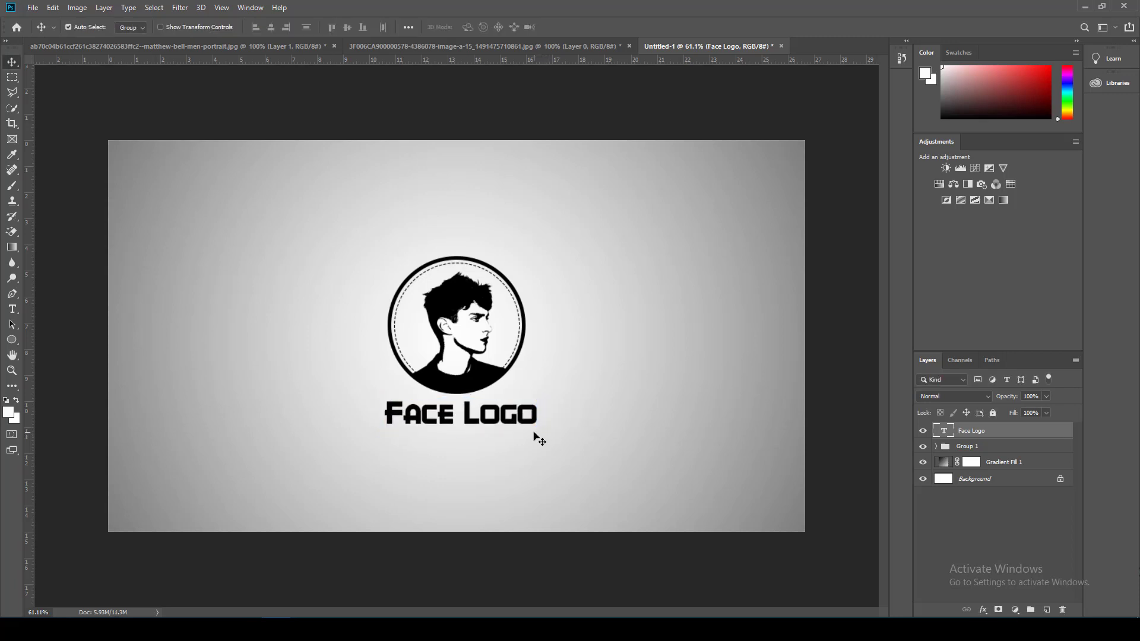
Nudge the Face Logo text a few pixels left and up to centre it closely beneath the ring.
{"action": "key", "text": "Left"}
{"action": "key", "text": "Left"}
{"action": "key", "text": "Left"}
{"action": "key", "text": "Left"}
{"action": "key", "text": "Left"}
{"action": "key", "text": "Left"}
{"action": "key", "text": "Left"}
{"action": "key", "text": "Up"}
{"action": "key", "text": "Up"}
{"action": "key", "text": "Up"}
{"action": "key", "text": "Up"}
{"action": "key", "text": "Left"}
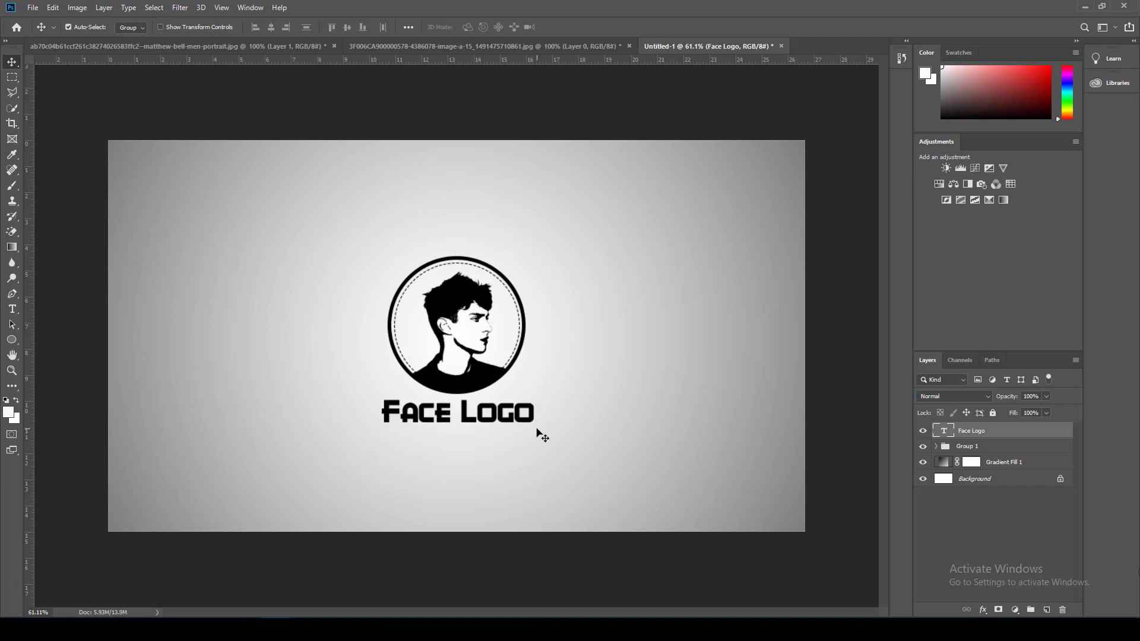
{"action": "key", "text": "Up"}
{"action": "key", "text": "Down"}
{"action": "key", "text": "Down"}
{"action": "key", "text": "Right"}
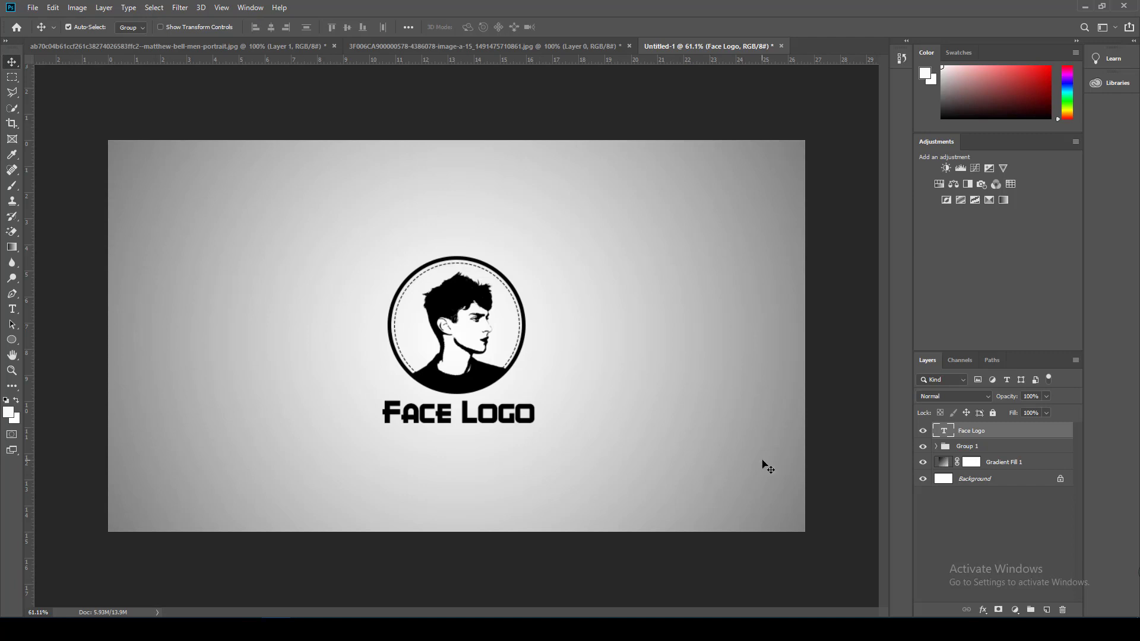
Put the Face Logo text layer into Group 1 with the portrait and rings, and leave the group collapsed.
{"action": "left_click_drag", "start_coordinate": [940, 435], "coordinate": [995, 499]}
{"action": "left_click", "coordinate": [937, 430]}
{"action": "left_click", "coordinate": [938, 431]}
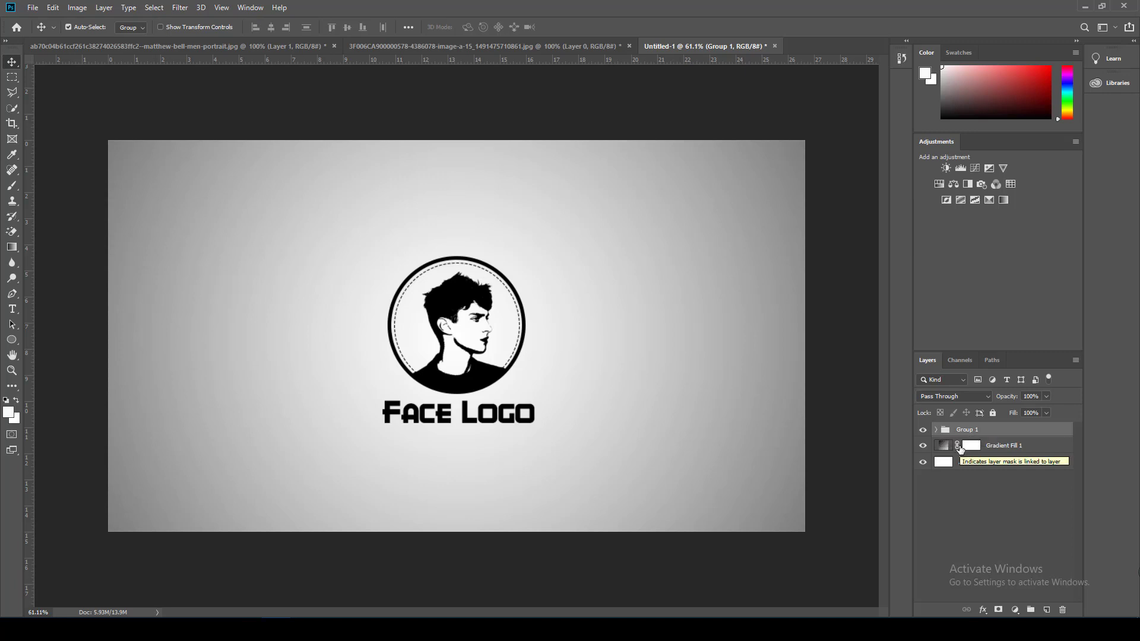
Bring the galaxy image into Untitled-1 above Group 1 and scale it to about 118% to cover the whole logo.
{"action": "left_click", "coordinate": [581, 45]}
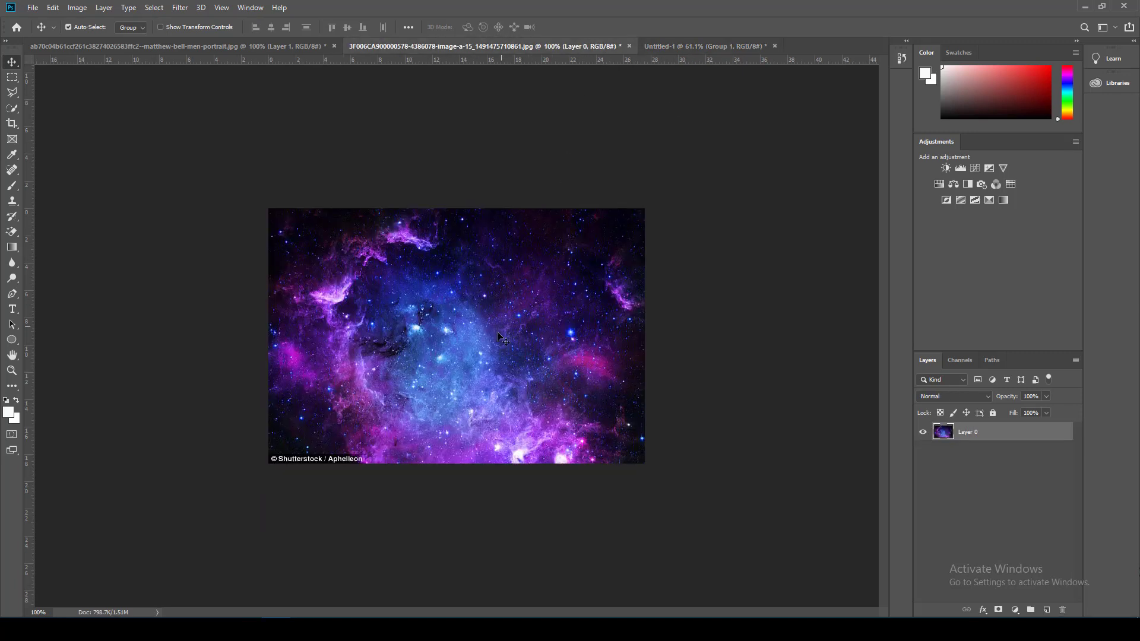
{"action": "mouse_move", "coordinate": [499, 337]}
{"action": "left_mouse_down"}
{"action": "mouse_move", "coordinate": [690, 169]}
{"action": "mouse_move", "coordinate": [688, 46]}
{"action": "mouse_move", "coordinate": [682, 76]}
{"action": "mouse_move", "coordinate": [495, 336]}
{"action": "left_mouse_up"}
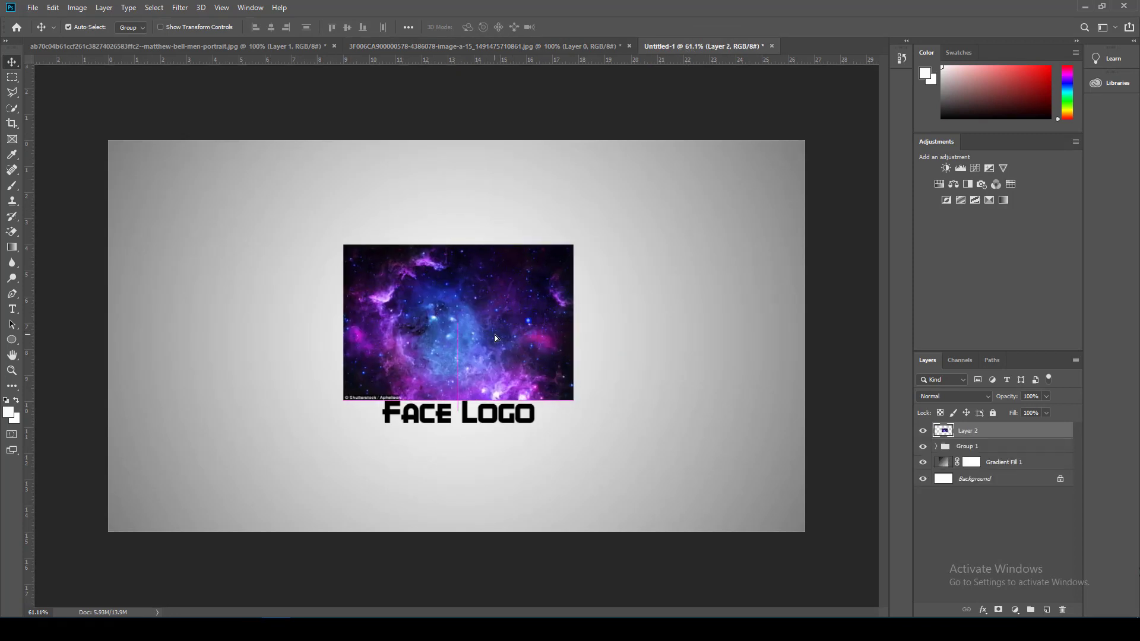
{"action": "key", "text": "ctrl+t"}
{"action": "left_click_drag", "start_coordinate": [459, 398], "coordinate": [459, 427]}
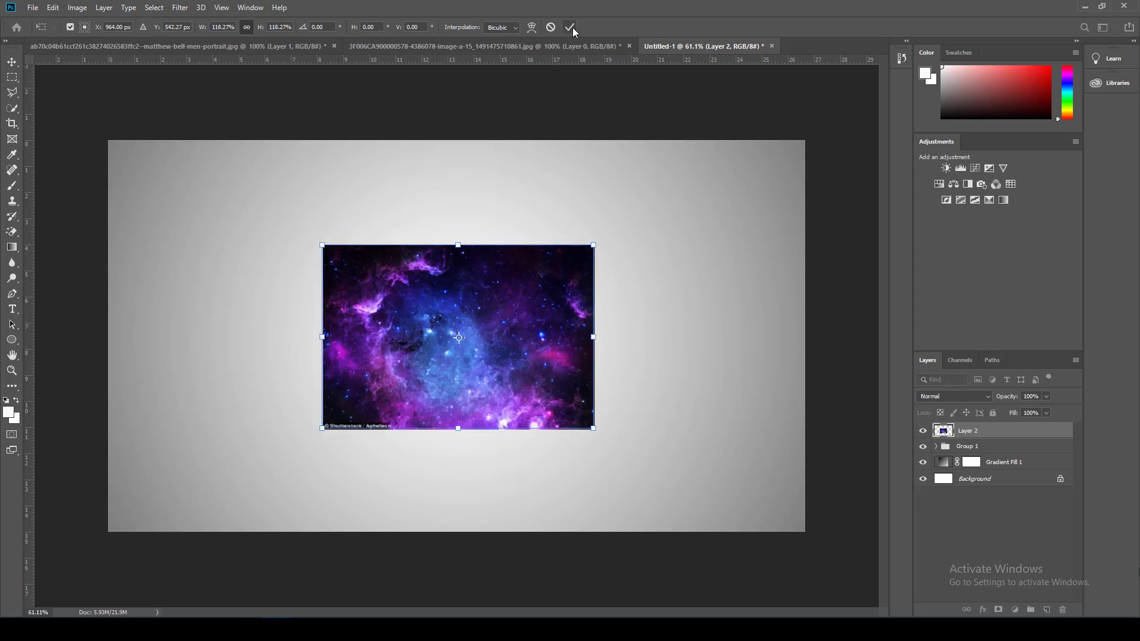
{"action": "left_click", "coordinate": [571, 27]}
Clip the galaxy layer to Group 1 with a clipping mask so it fills the portrait, rings and text.
{"action": "right_click", "coordinate": [1027, 431]}
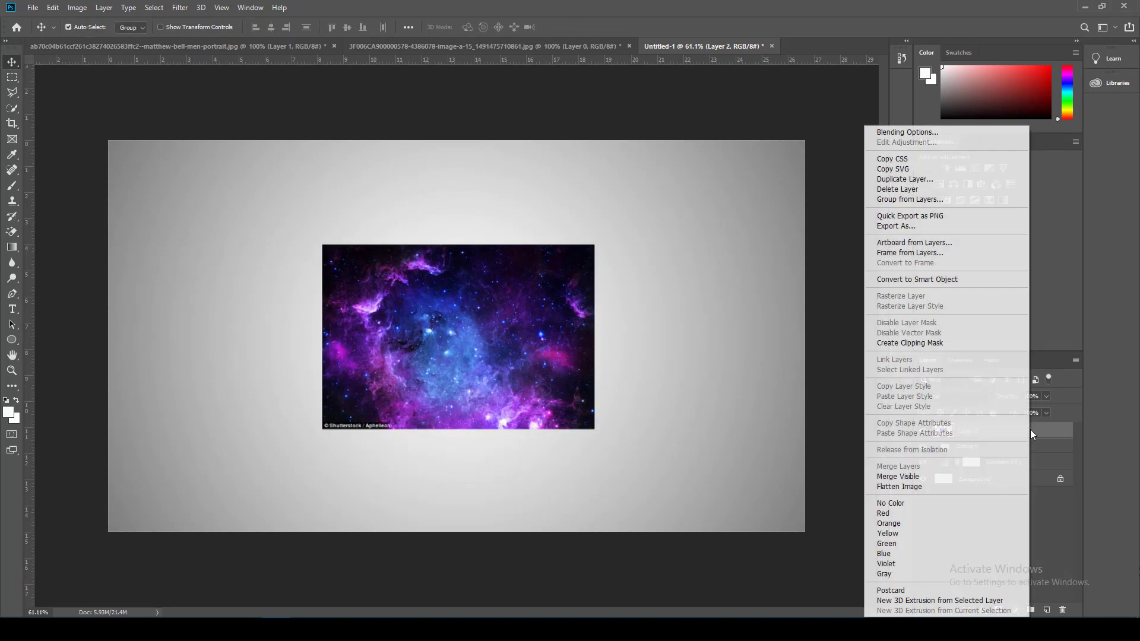
{"action": "left_click", "coordinate": [933, 344]}
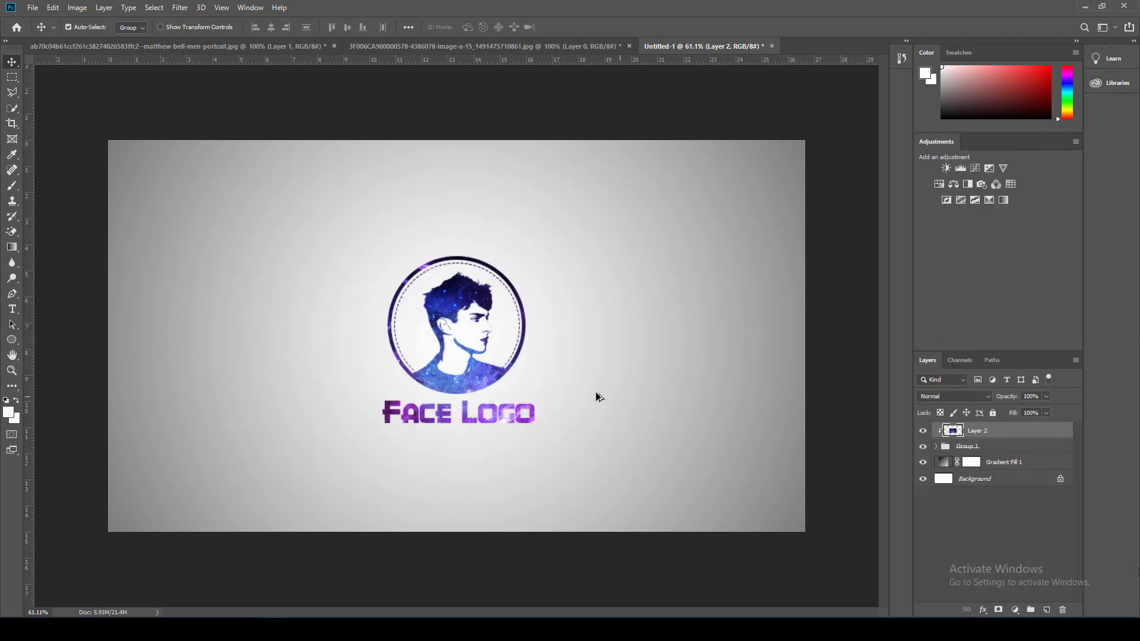
{"action": "scroll", "coordinate": [527, 363], "scroll_direction": "up", "scroll_amount": 3}
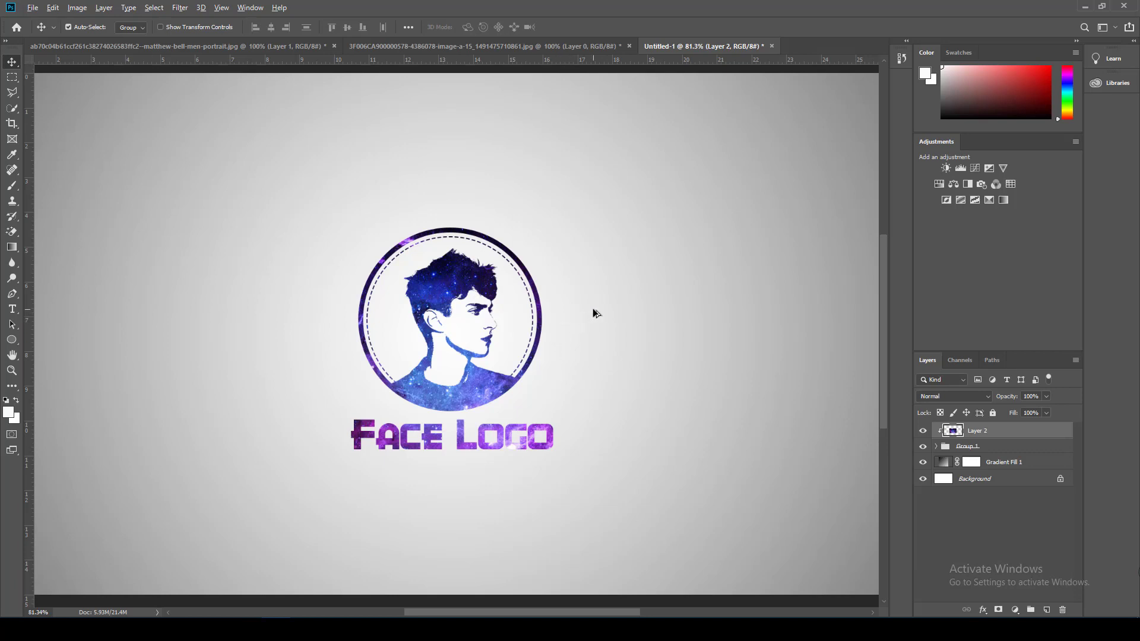
Reposition the clipped galaxy layer over the logo, centring it at about X 1029 px, Y 540 px.
{"action": "scroll", "coordinate": [593, 309], "scroll_direction": "down", "scroll_amount": 2}
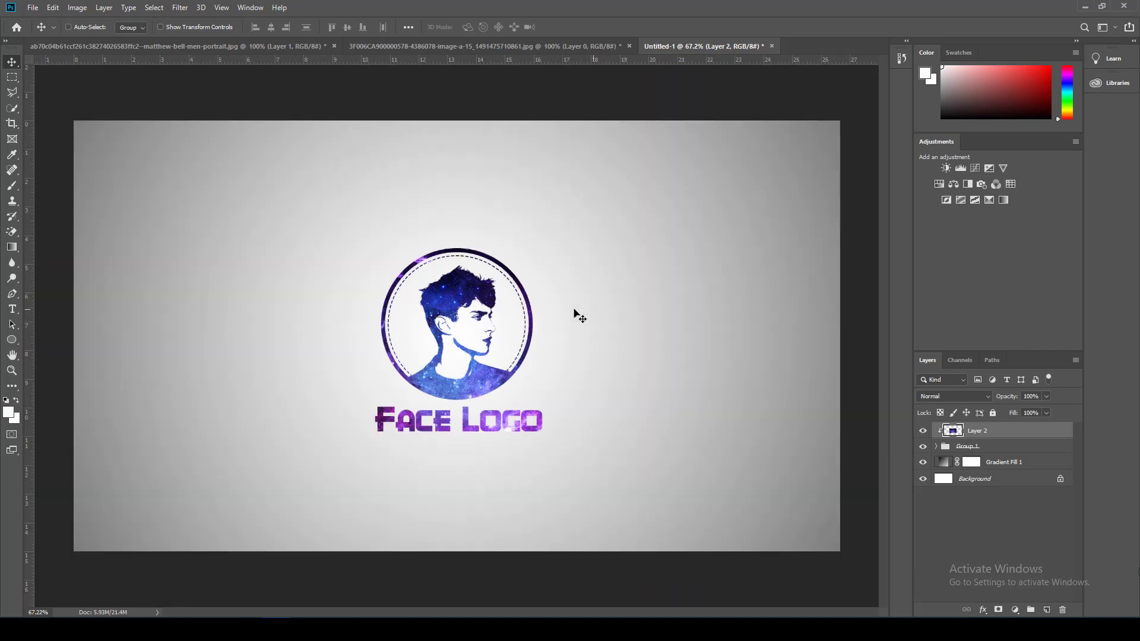
{"action": "key", "text": "ctrl+t"}
{"action": "mouse_move", "coordinate": [575, 313]}
{"action": "left_mouse_down"}
{"action": "mouse_move", "coordinate": [554, 288]}
{"action": "mouse_move", "coordinate": [575, 283]}
{"action": "mouse_move", "coordinate": [555, 282]}
{"action": "mouse_move", "coordinate": [587, 303]}
{"action": "left_mouse_up"}
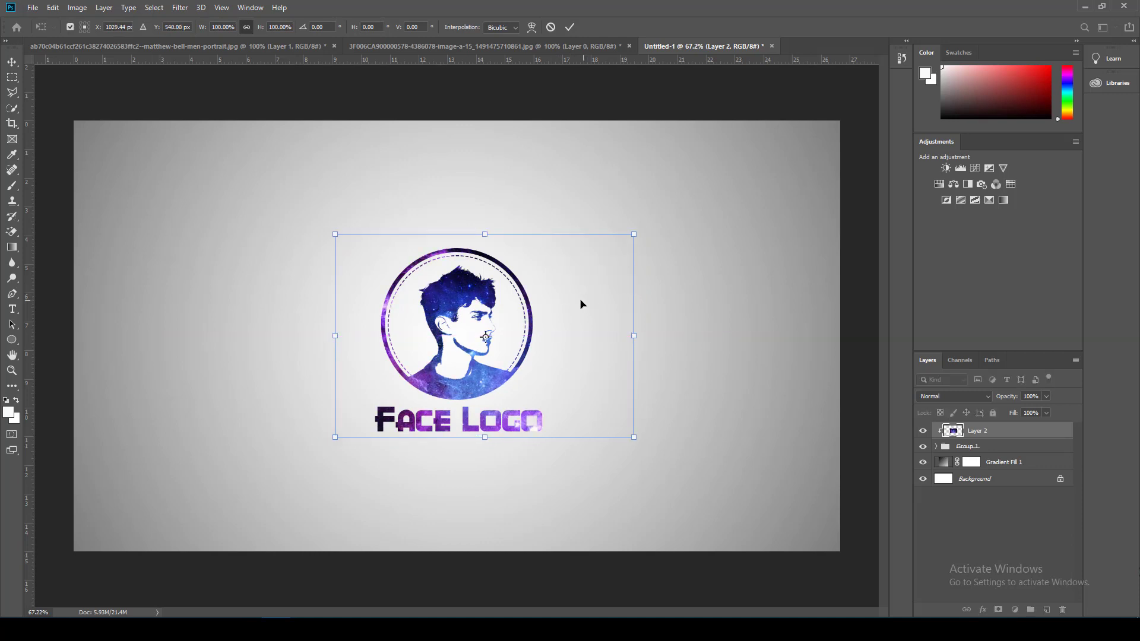
{"action": "left_click", "coordinate": [570, 28]}
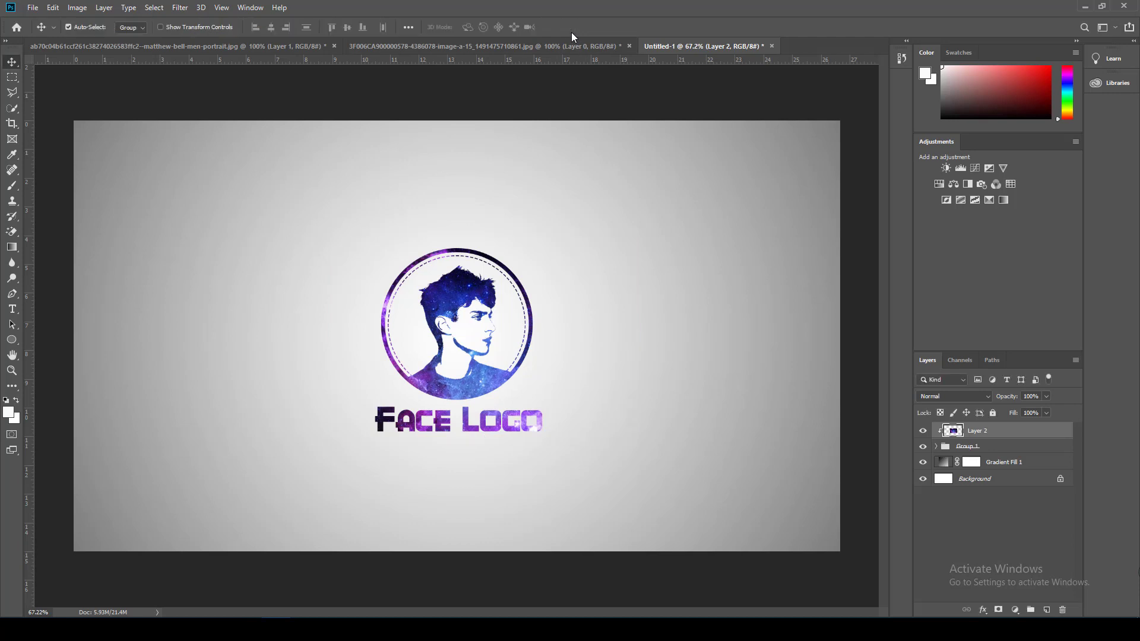
{"action": "scroll", "coordinate": [681, 346], "scroll_direction": "up", "scroll_amount": 2}
{"action": "left_click_drag", "start_coordinate": [562, 405], "coordinate": [661, 374]}
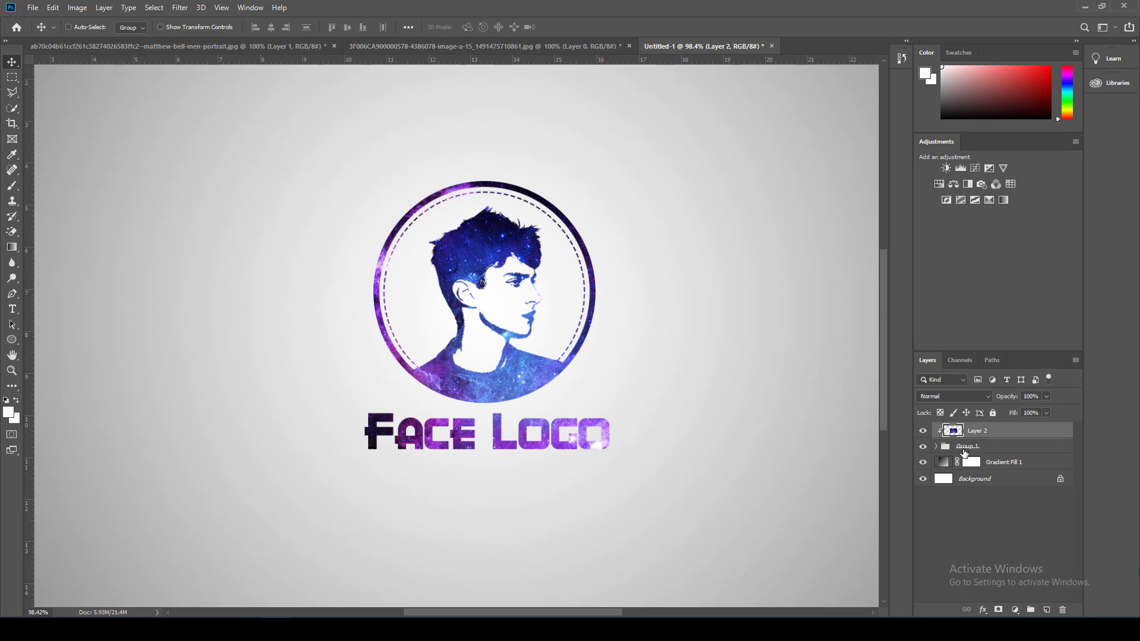
Duplicate the galaxy layer, clip the copy to the logo group and move it down over the Face Logo text.
{"action": "key", "text": "ctrl+j"}
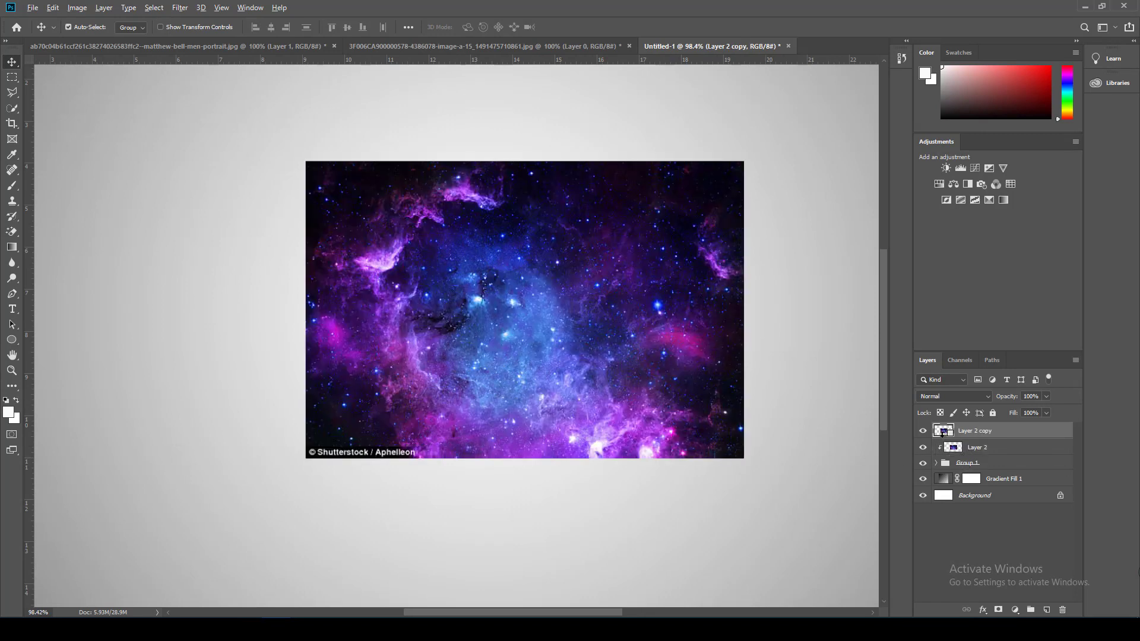
{"action": "left_click", "coordinate": [942, 439], "text": "alt"}
{"action": "left_click_drag", "start_coordinate": [538, 383], "coordinate": [504, 466]}
Scale the galaxy copy to about 56% width and 25% height, placing it below the circle so it covers only the Face Logo text.
{"action": "key", "text": "ctrl+t"}
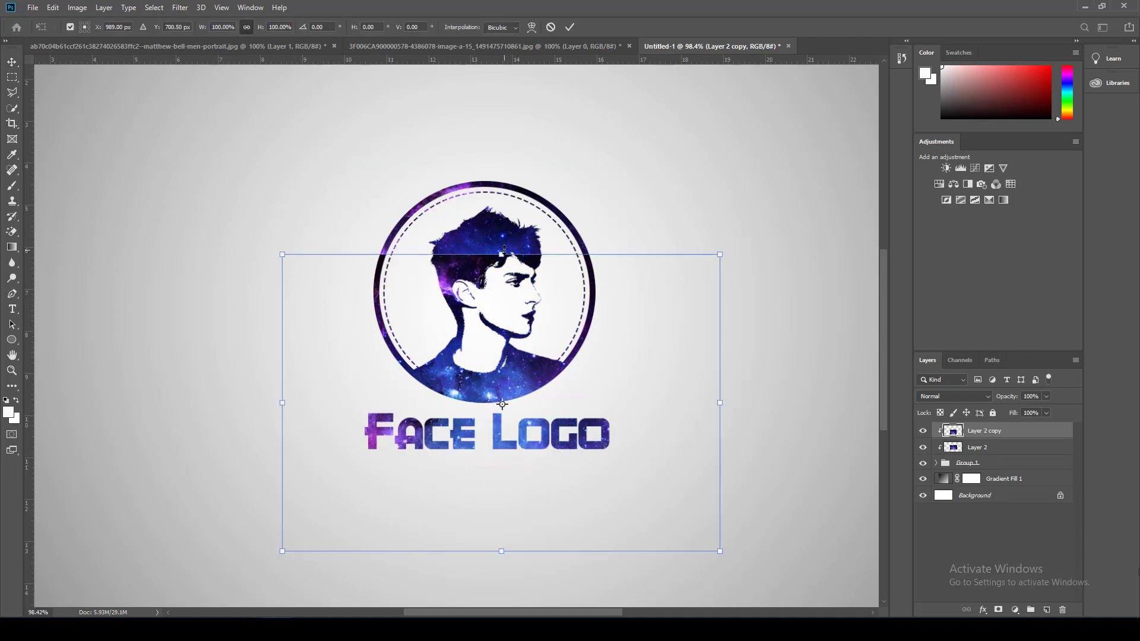
{"action": "left_click_drag", "start_coordinate": [502, 268], "coordinate": [501, 396]}
{"action": "left_click_drag", "start_coordinate": [497, 494], "coordinate": [452, 475]}
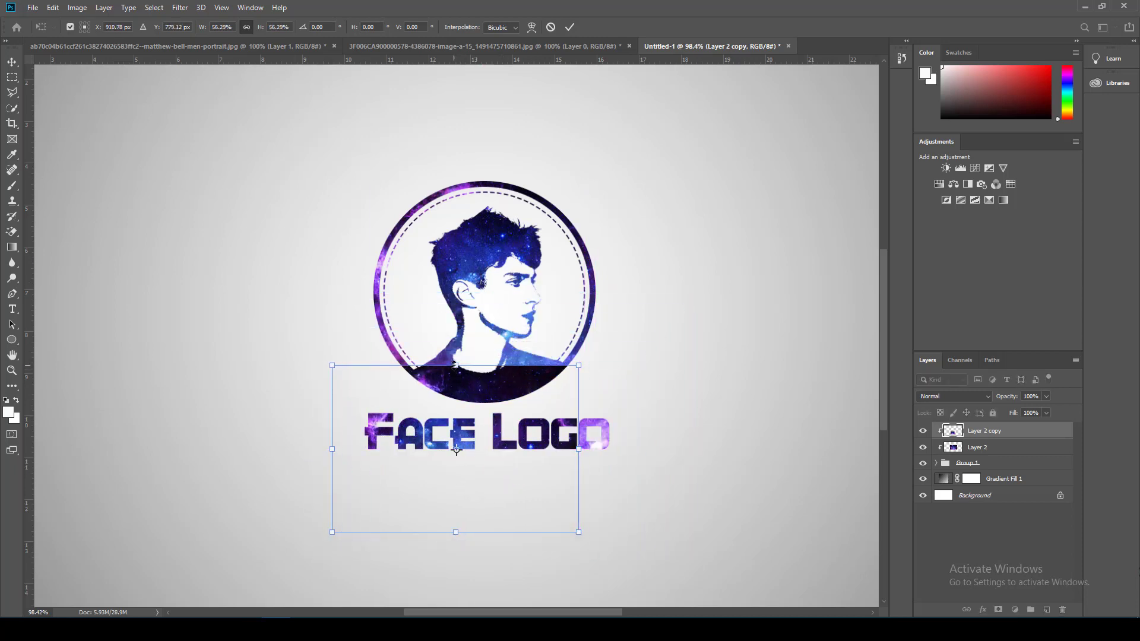
{"action": "left_click_drag", "start_coordinate": [454, 365], "coordinate": [457, 407]}
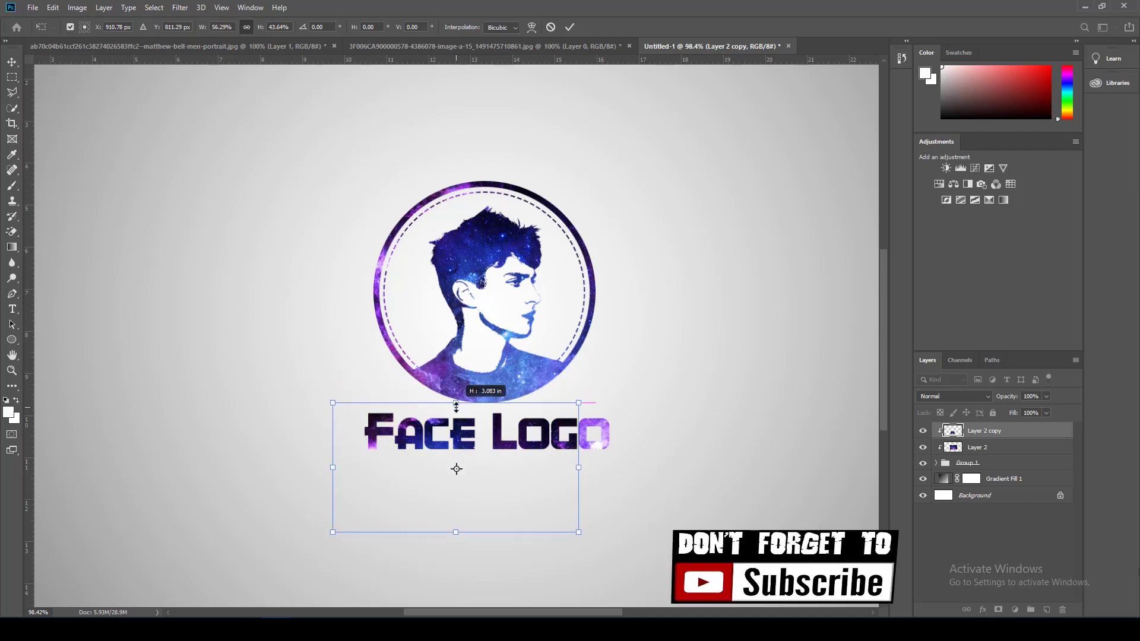
{"action": "left_click_drag", "start_coordinate": [457, 532], "coordinate": [458, 491]}
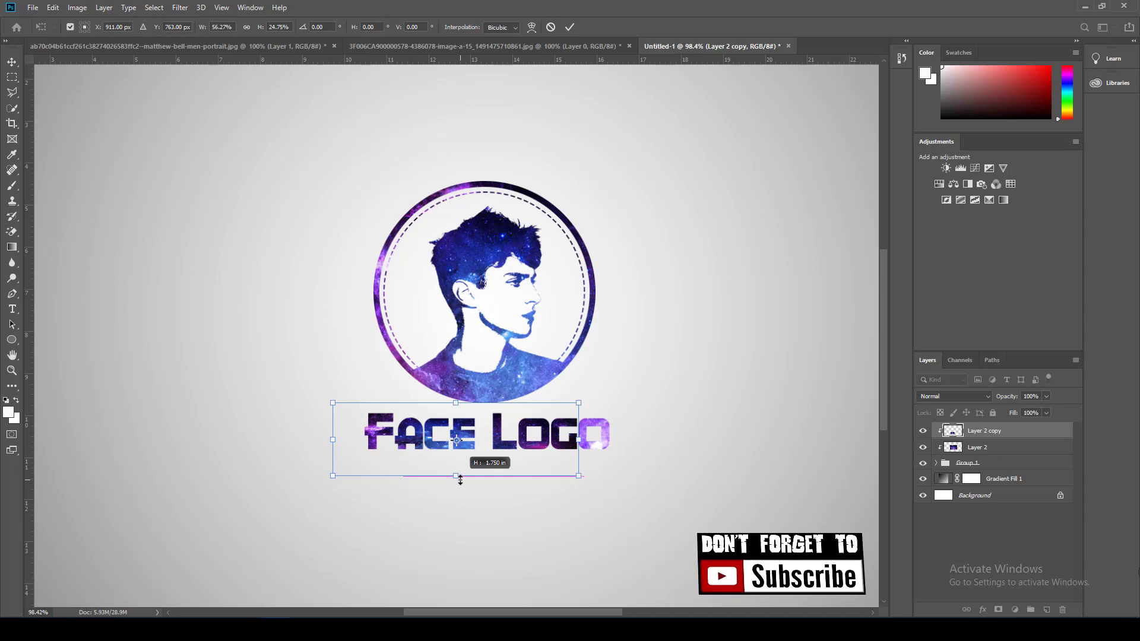
{"action": "left_click_drag", "start_coordinate": [460, 479], "coordinate": [461, 478]}
{"action": "left_click", "coordinate": [570, 27]}
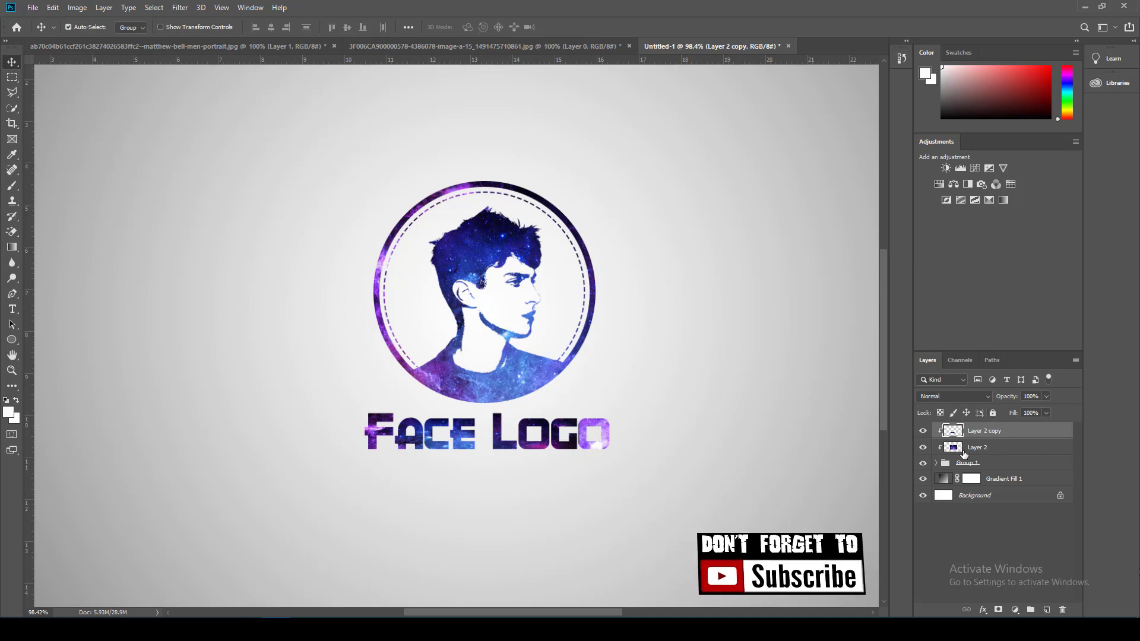
Shift the original galaxy layer, Layer 2, slightly right and up behind the portrait to about X 1042 px, Y 525 px.
{"action": "key", "text": "ctrl+t"}
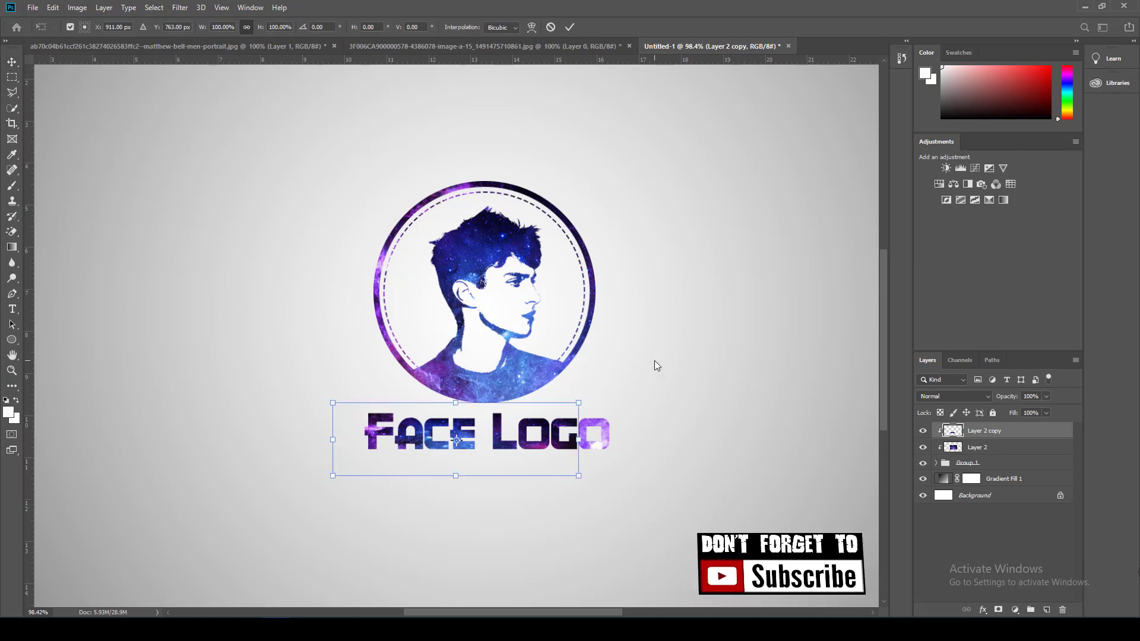
{"action": "key", "text": "Escape"}
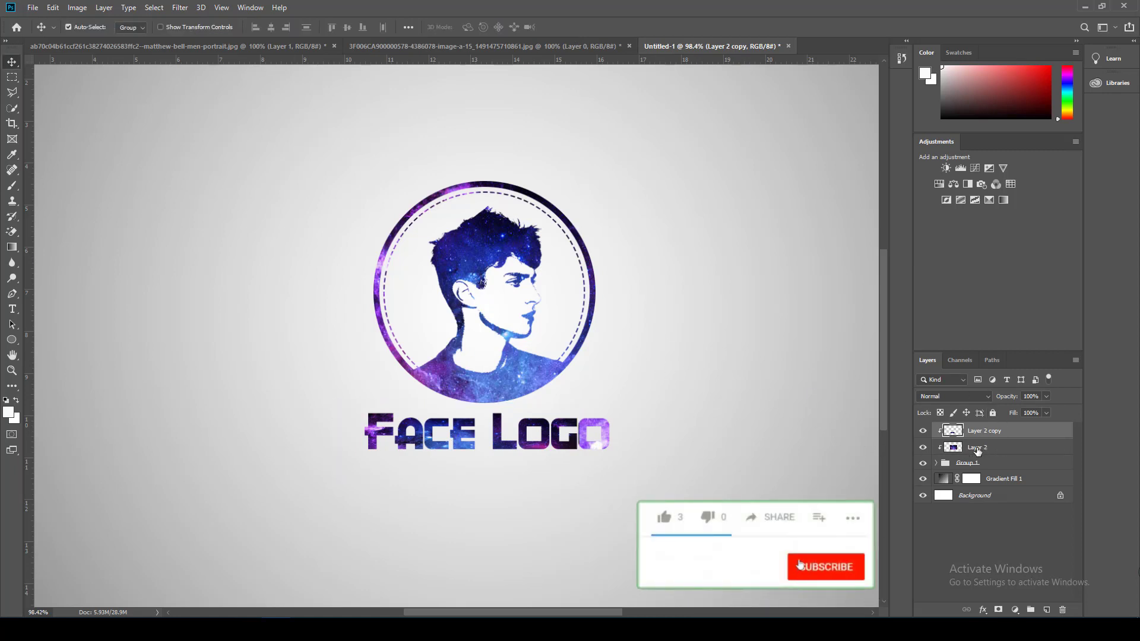
{"action": "left_click", "coordinate": [977, 451]}
{"action": "key", "text": "ctrl+t"}
{"action": "left_click_drag", "start_coordinate": [631, 346], "coordinate": [636, 328]}
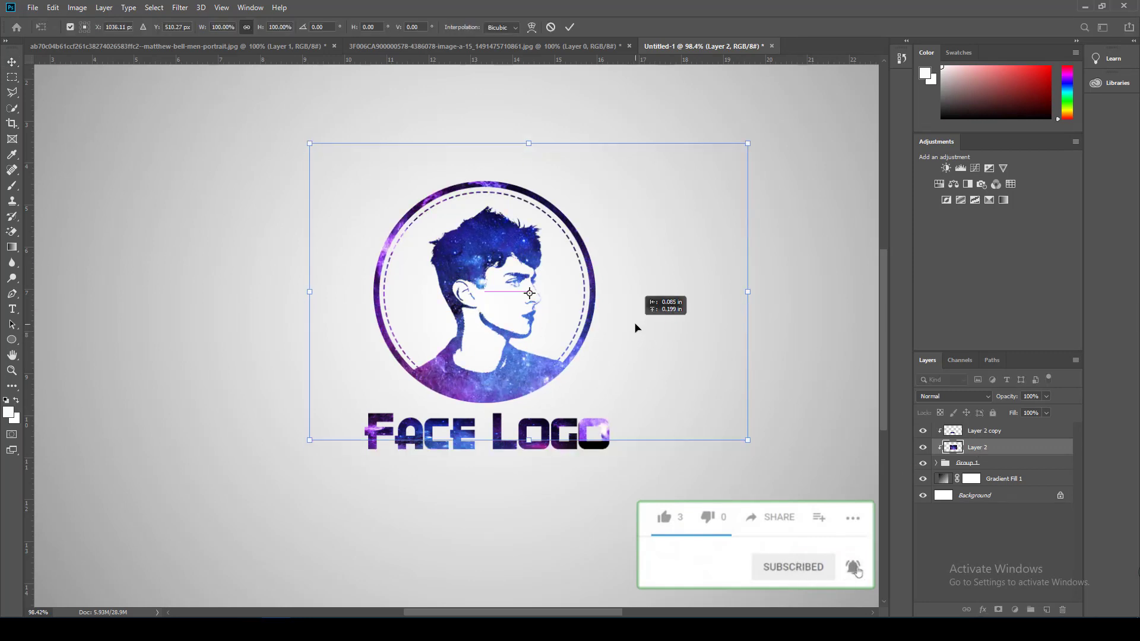
{"action": "left_click_drag", "start_coordinate": [655, 368], "coordinate": [659, 376]}
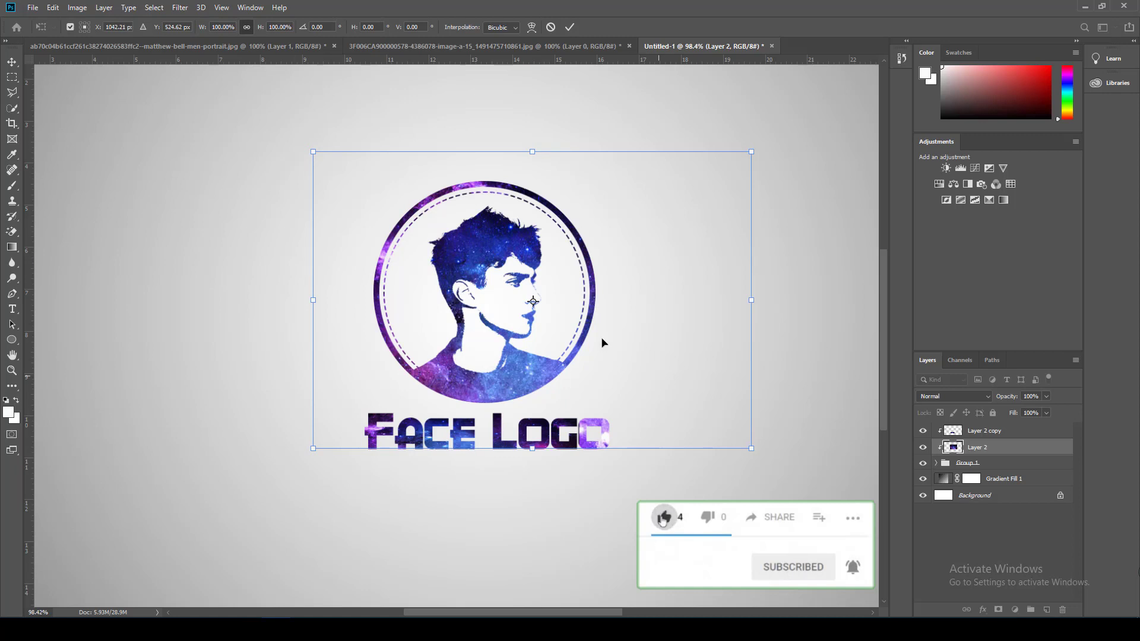
{"action": "key", "text": "Return"}
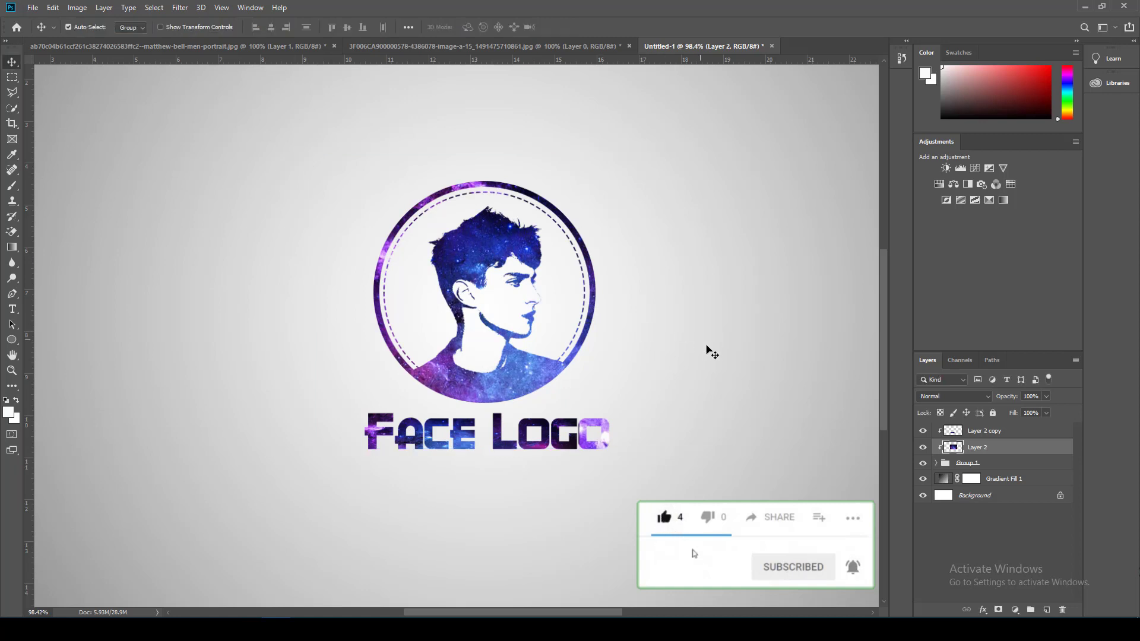
{"action": "key", "text": "ctrl+0"}
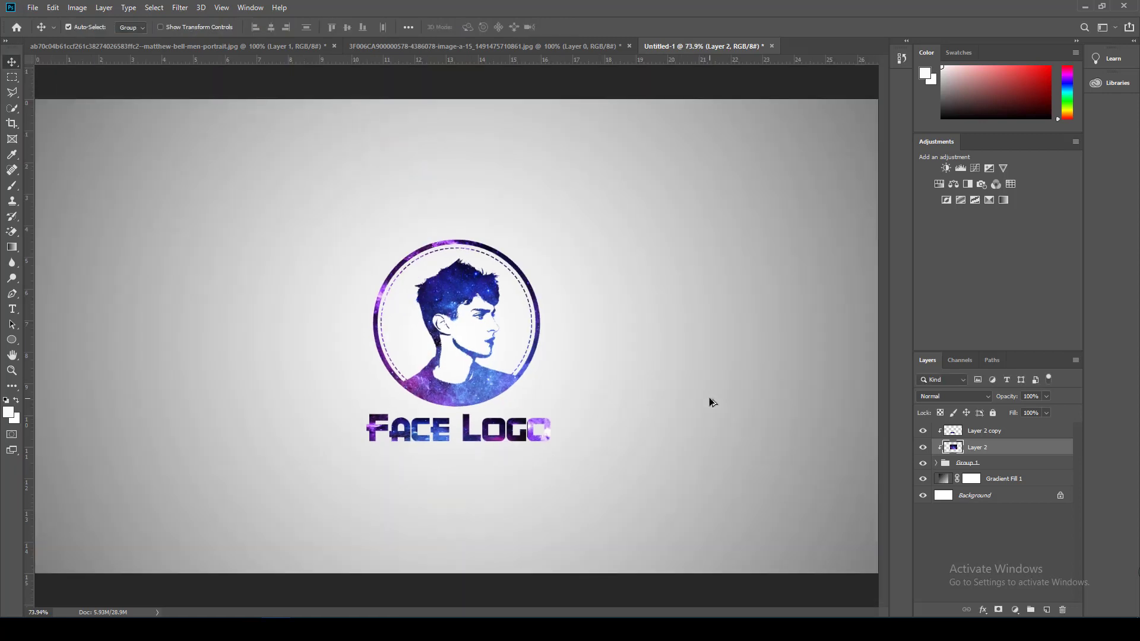
{"action": "key", "text": "ctrl+minus"}
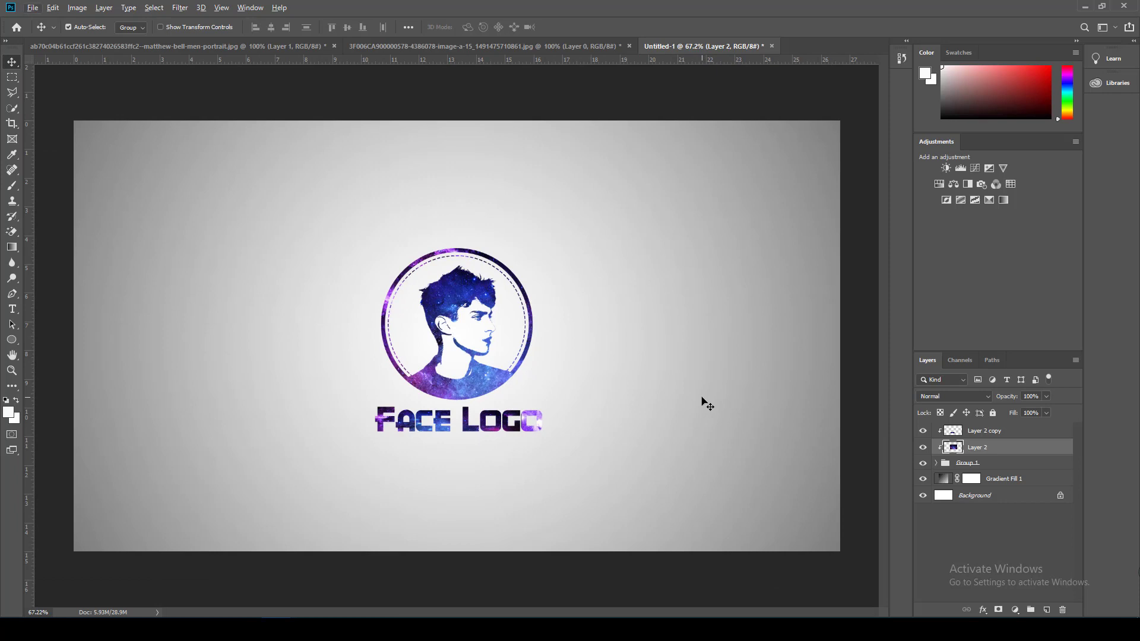